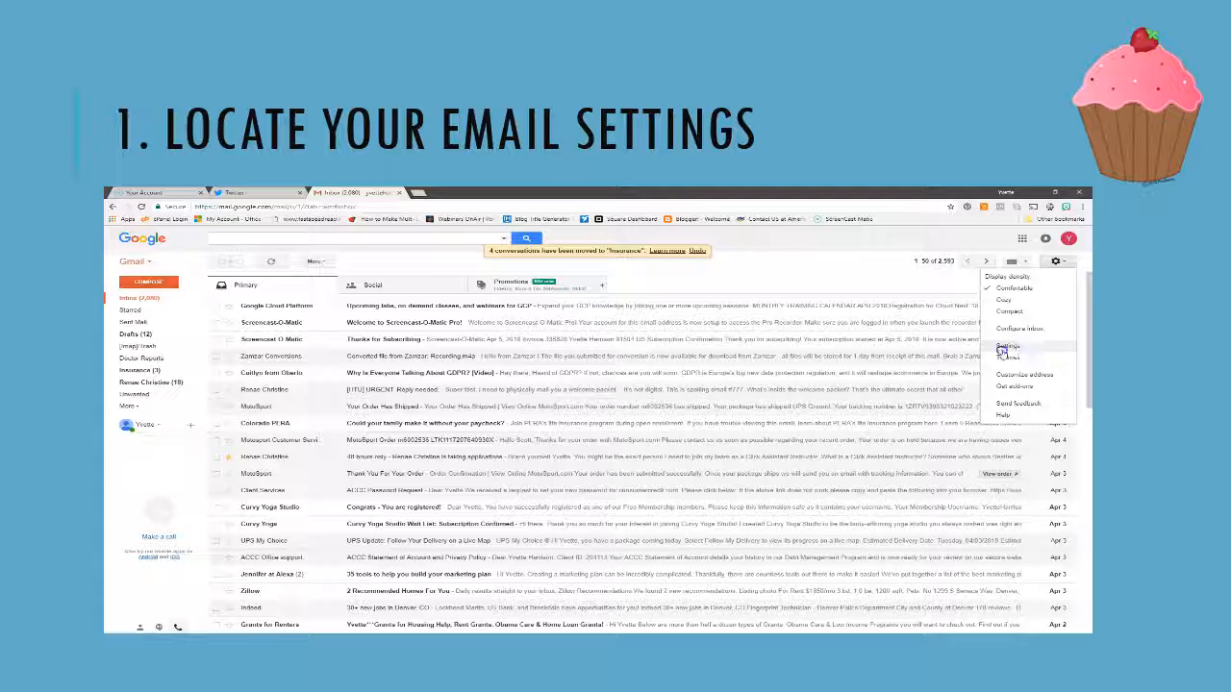
# Choose Settings from the gear menu to reach the General settings tab
pyautogui.click(982, 357)
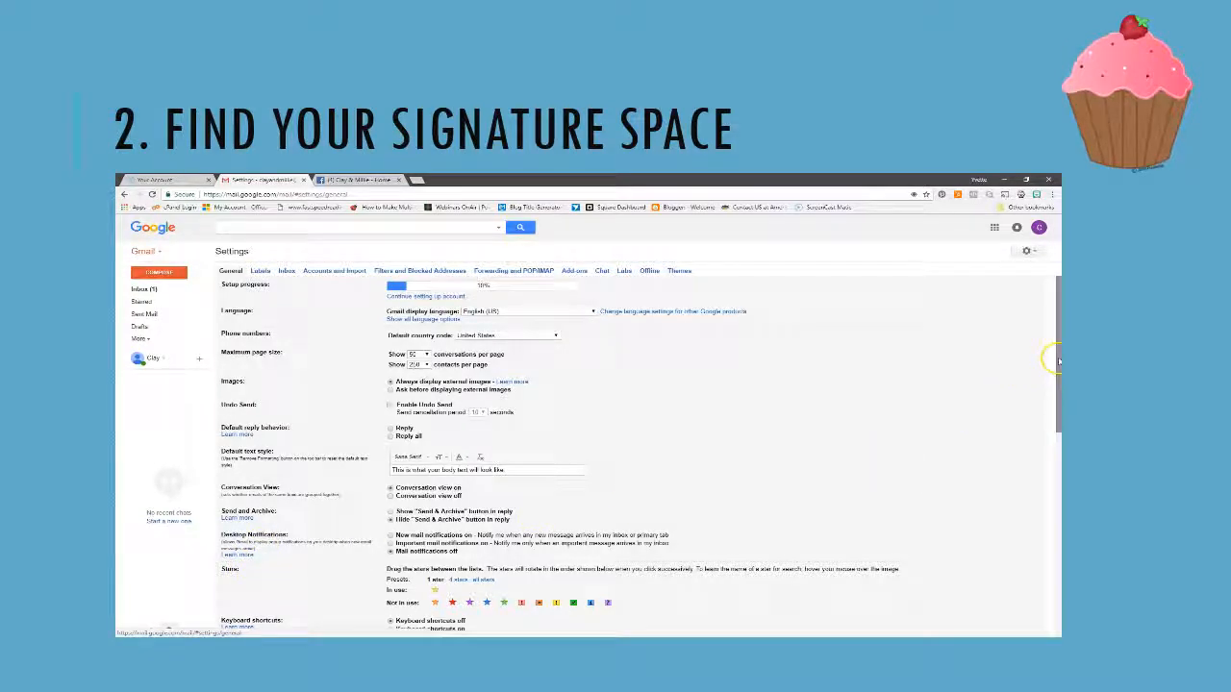
# Scroll to Signature, replace No signature with a custom signature, and enter its editor
pyautogui.moveTo(1053, 357); pyautogui.dragTo(1047, 515)
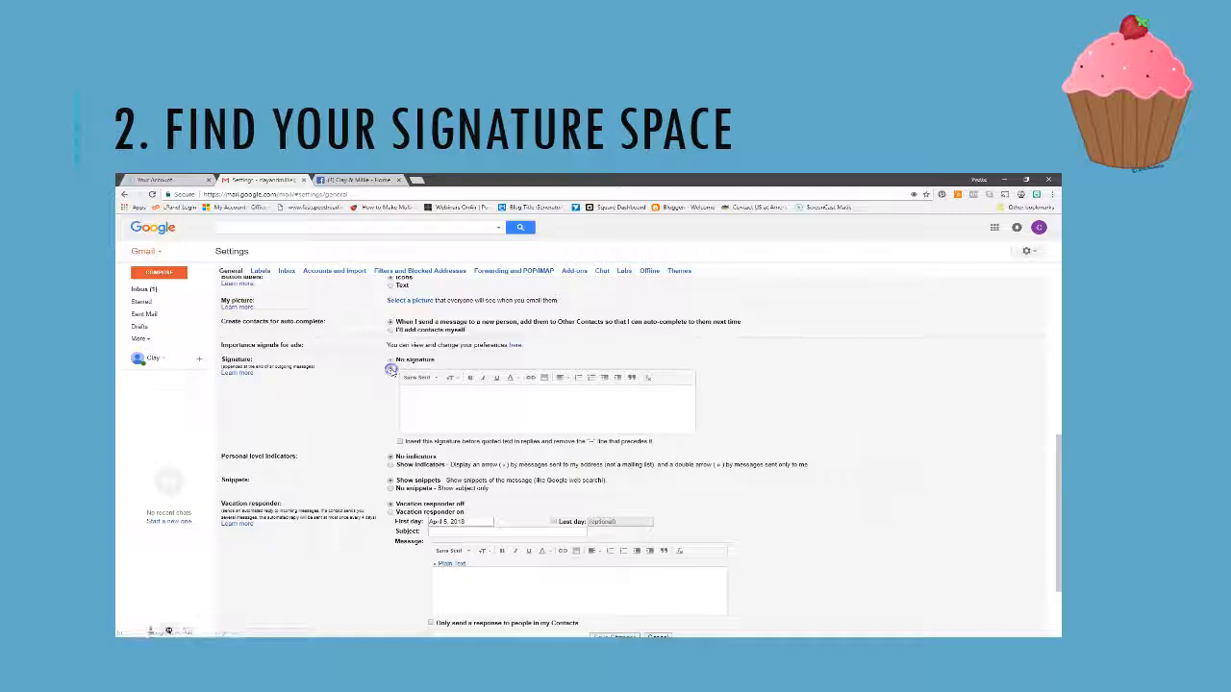
pyautogui.click(390, 369)
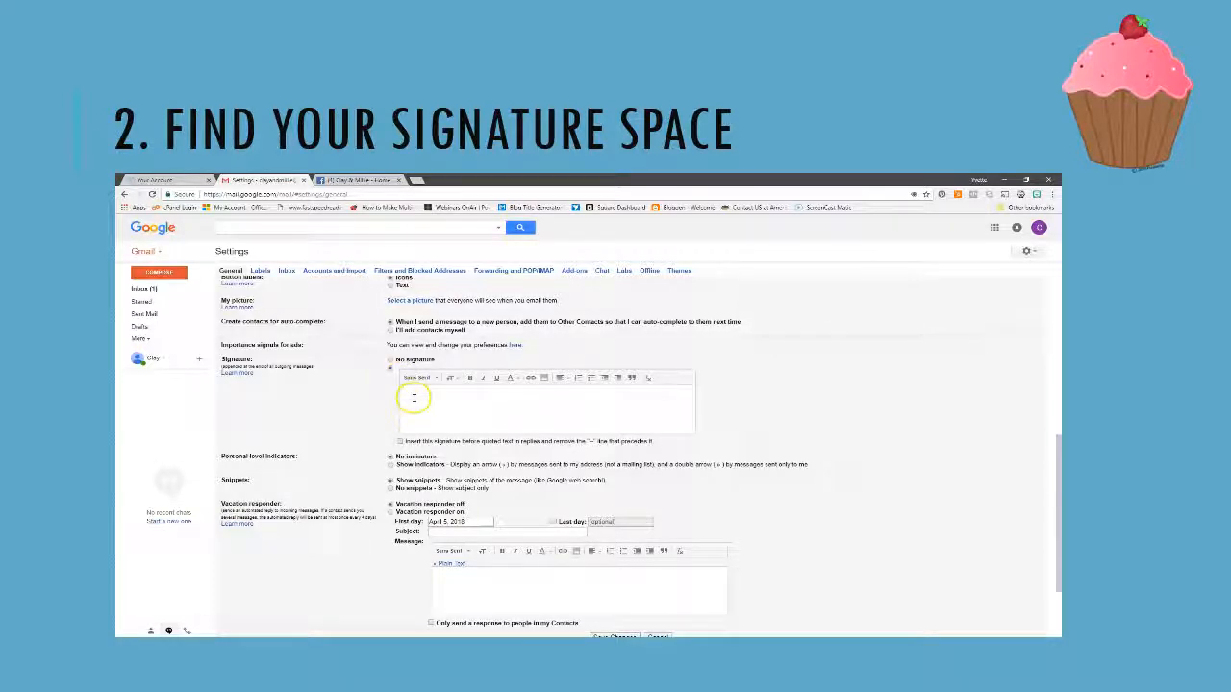
pyautogui.click(414, 396)
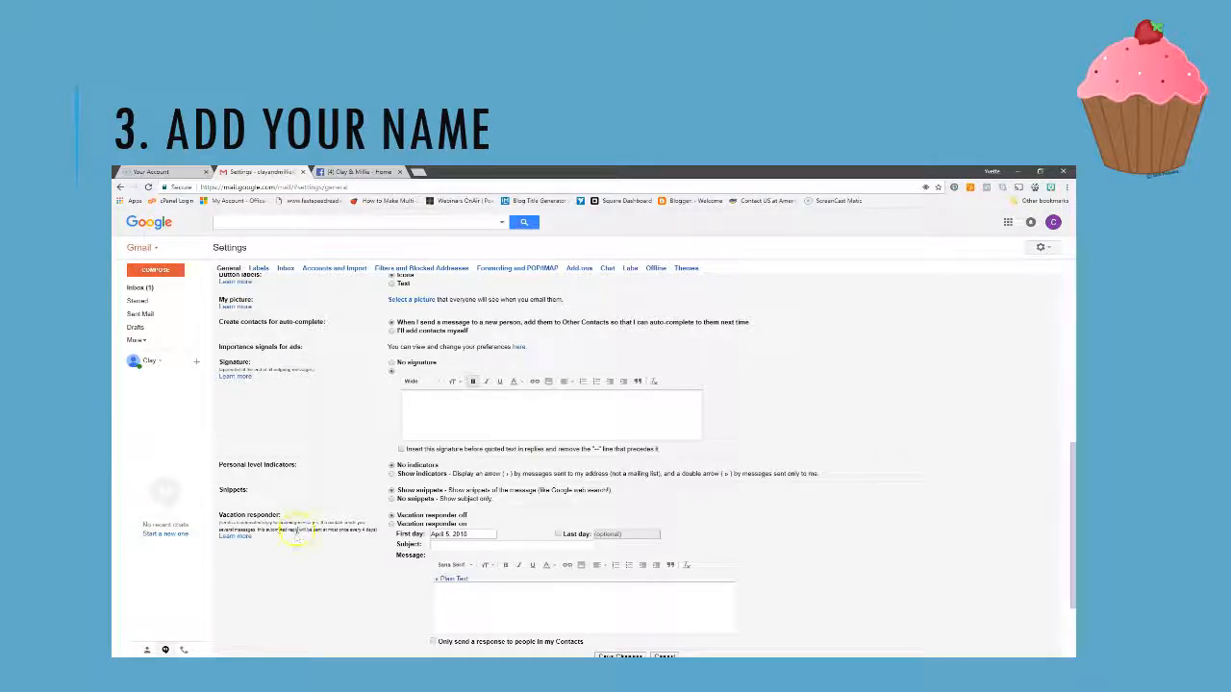
# Type the signature owner's full name into the empty signature box and select it
pyautogui.click(410, 395)
pyautogui.click(476, 405)
pyautogui.moveTo(461, 398); pyautogui.dragTo(396, 398)
pyautogui.press('BackSpace')
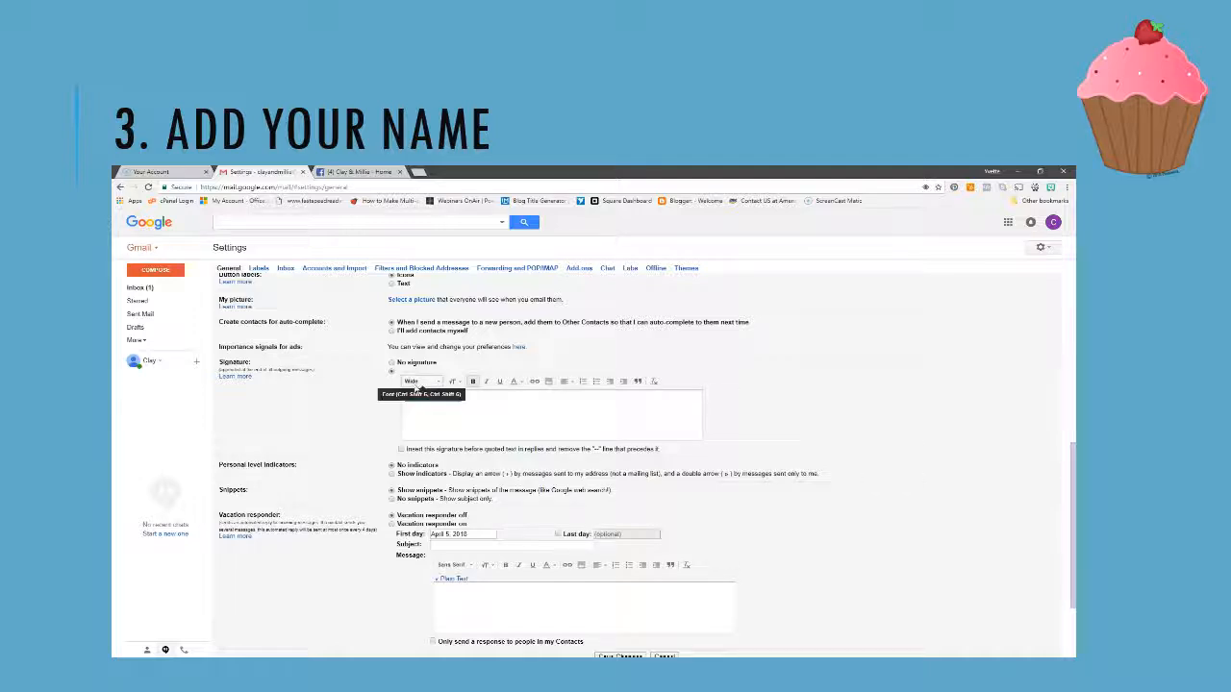
# Set the selected name in the Wide font
pyautogui.click(419, 382)
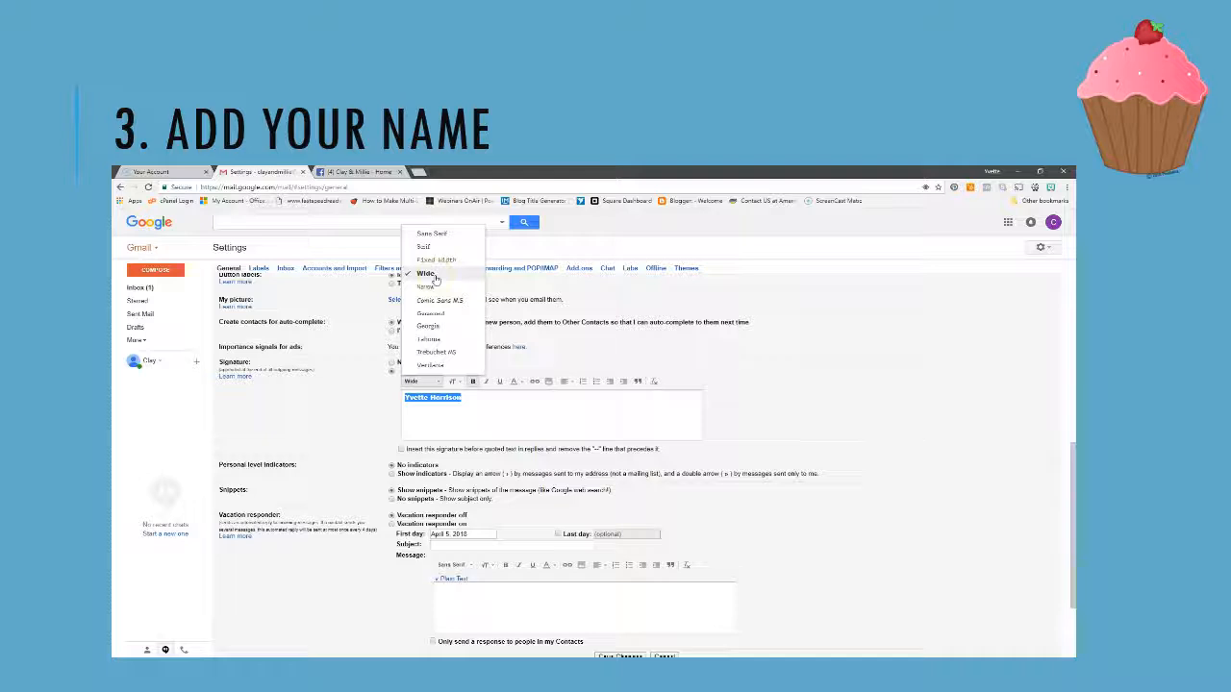
pyautogui.click(427, 289)
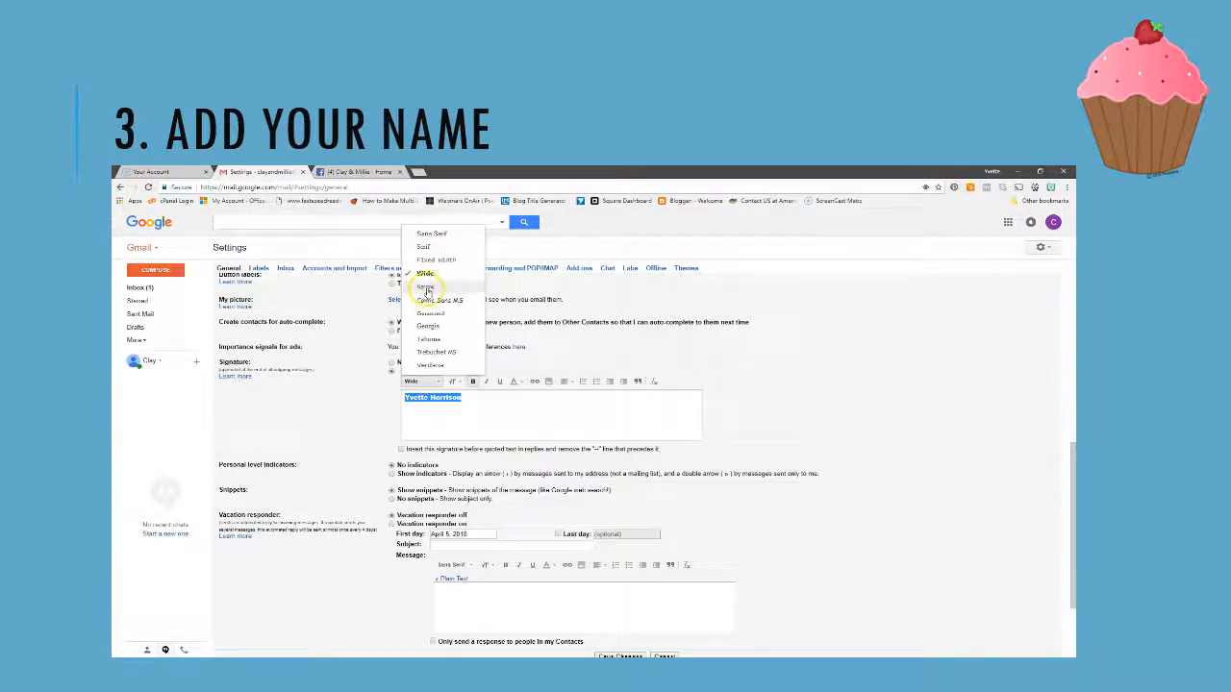
pyautogui.click(427, 291)
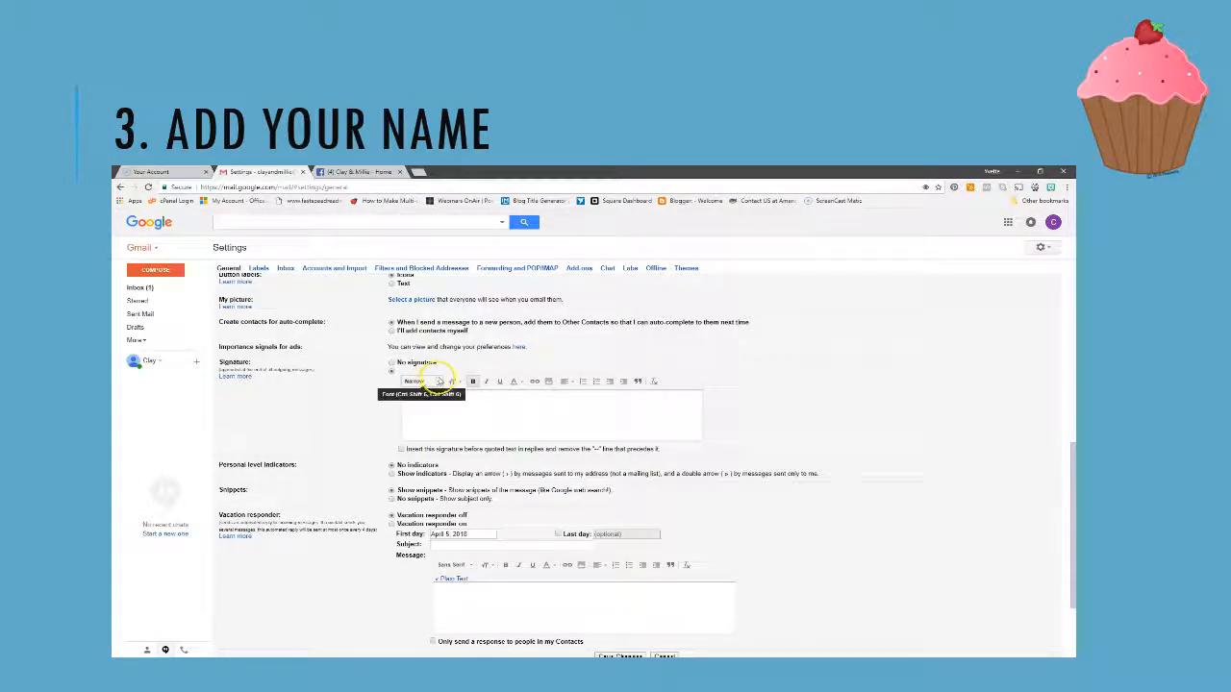
pyautogui.click(439, 381)
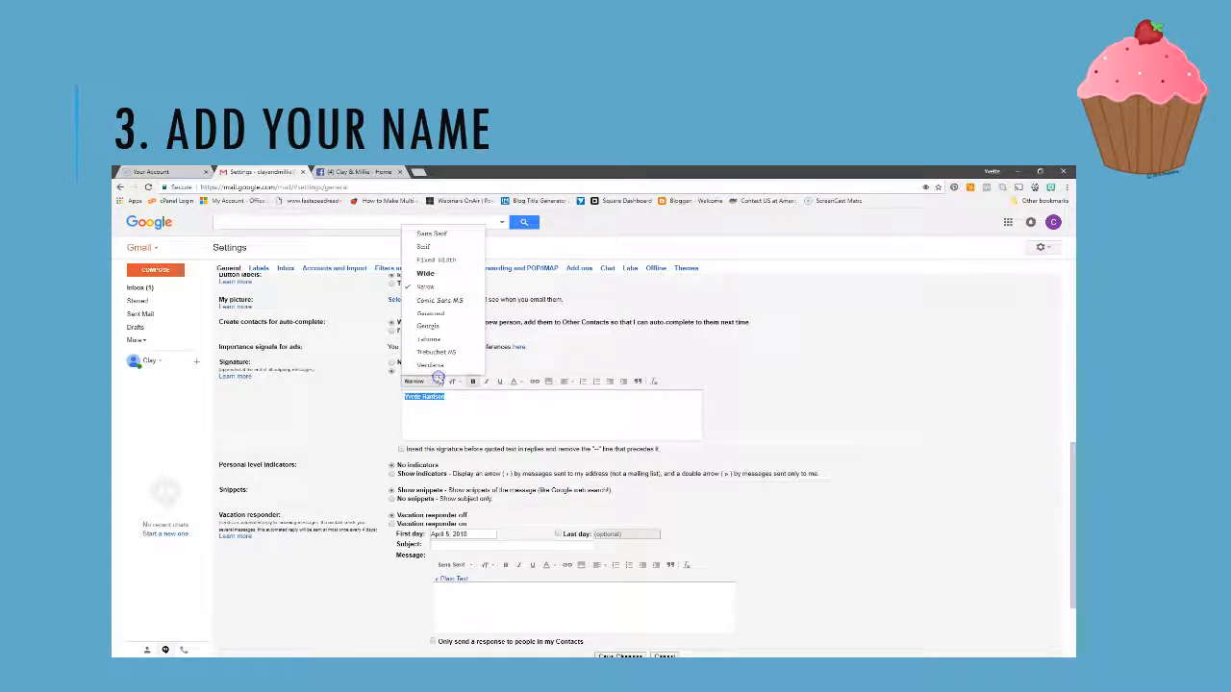
pyautogui.click(430, 274)
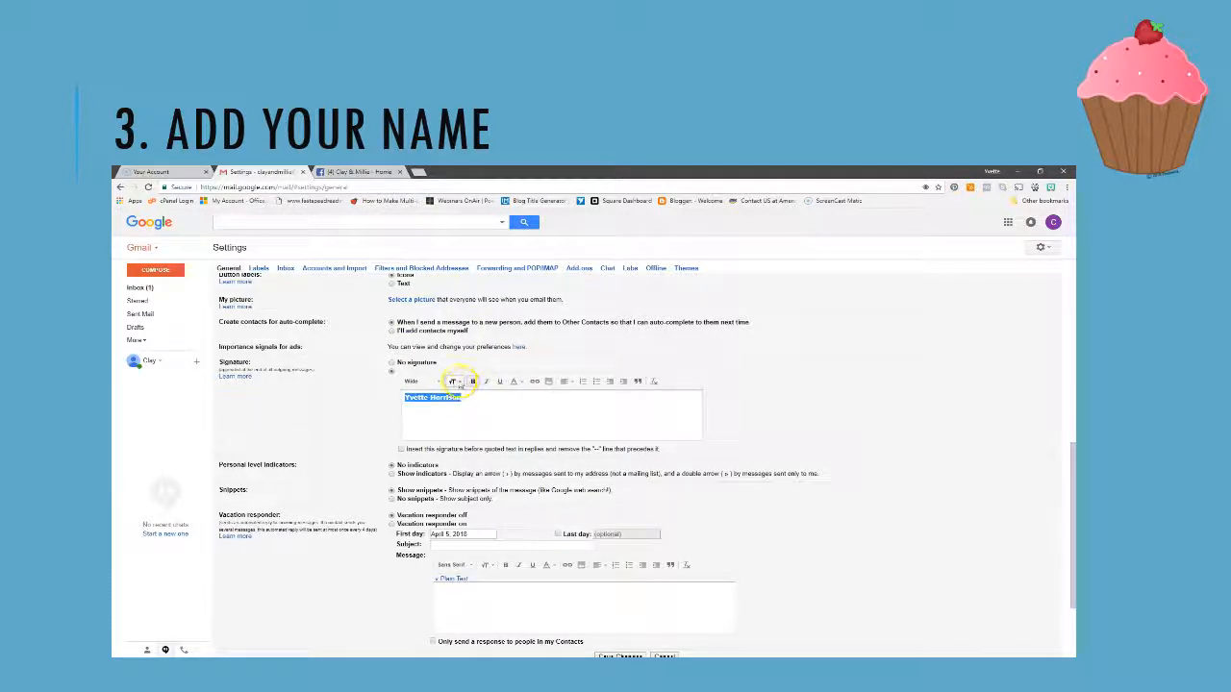
# Style the name at Large size in a dark text colour, keeping it bold
pyautogui.click(459, 382)
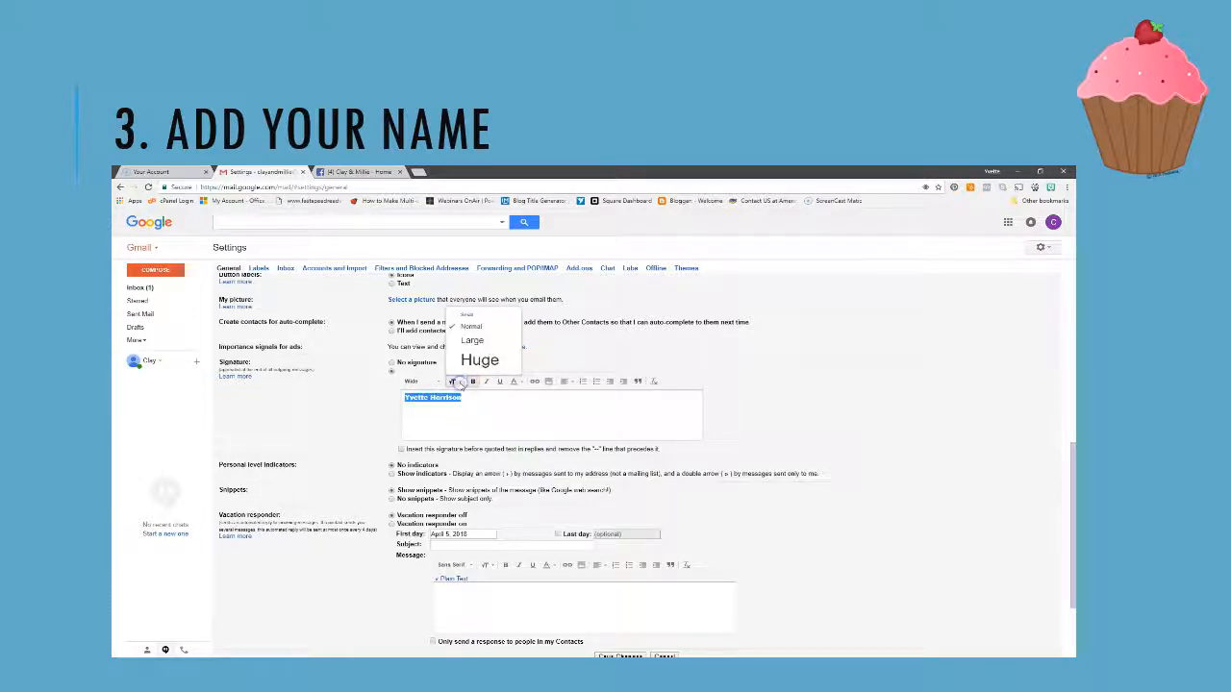
pyautogui.click(468, 314)
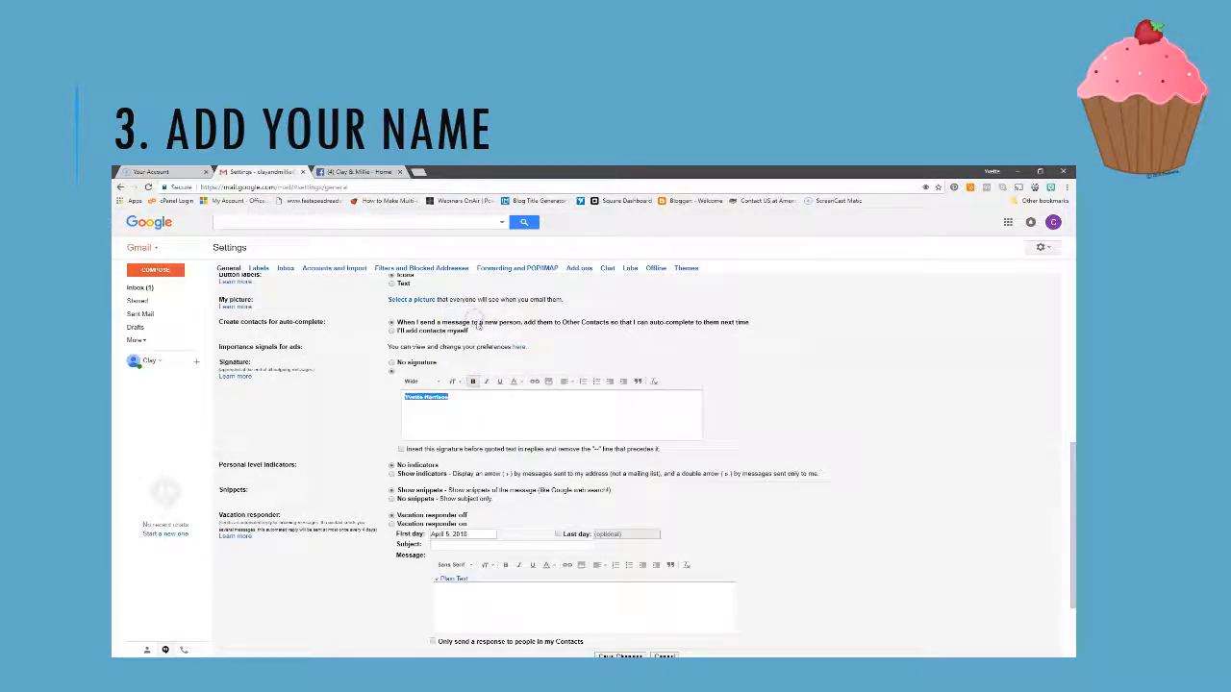
pyautogui.click(454, 382)
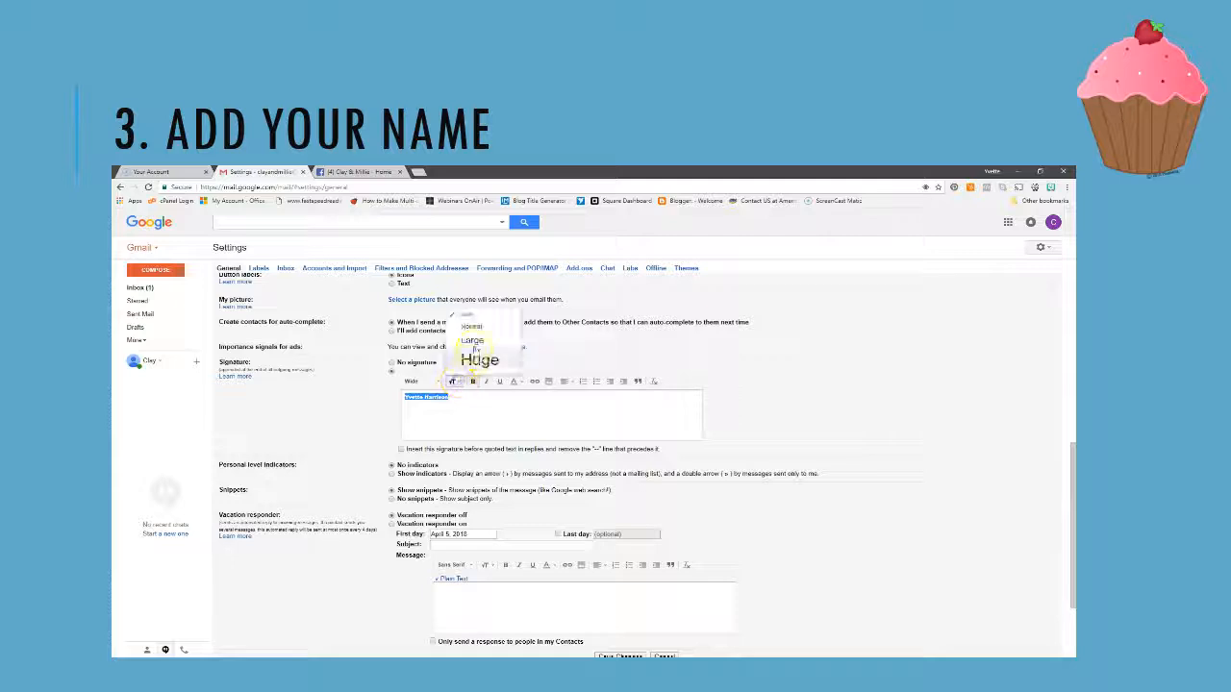
pyautogui.click(472, 341)
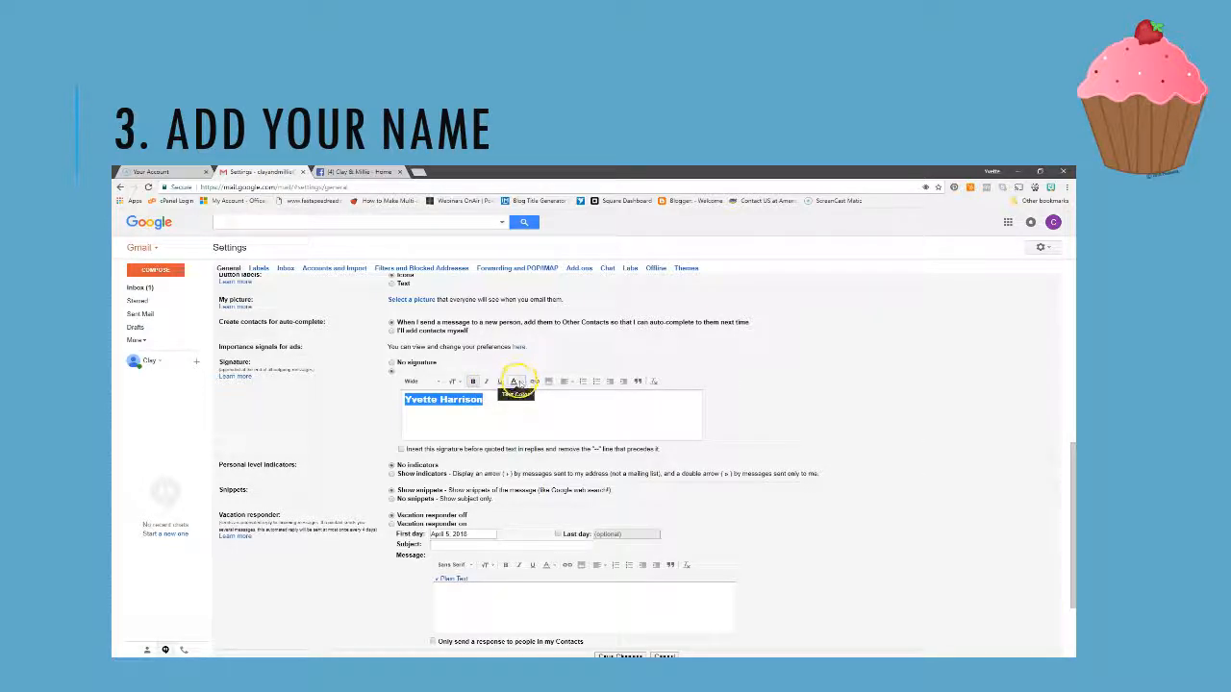
pyautogui.click(517, 382)
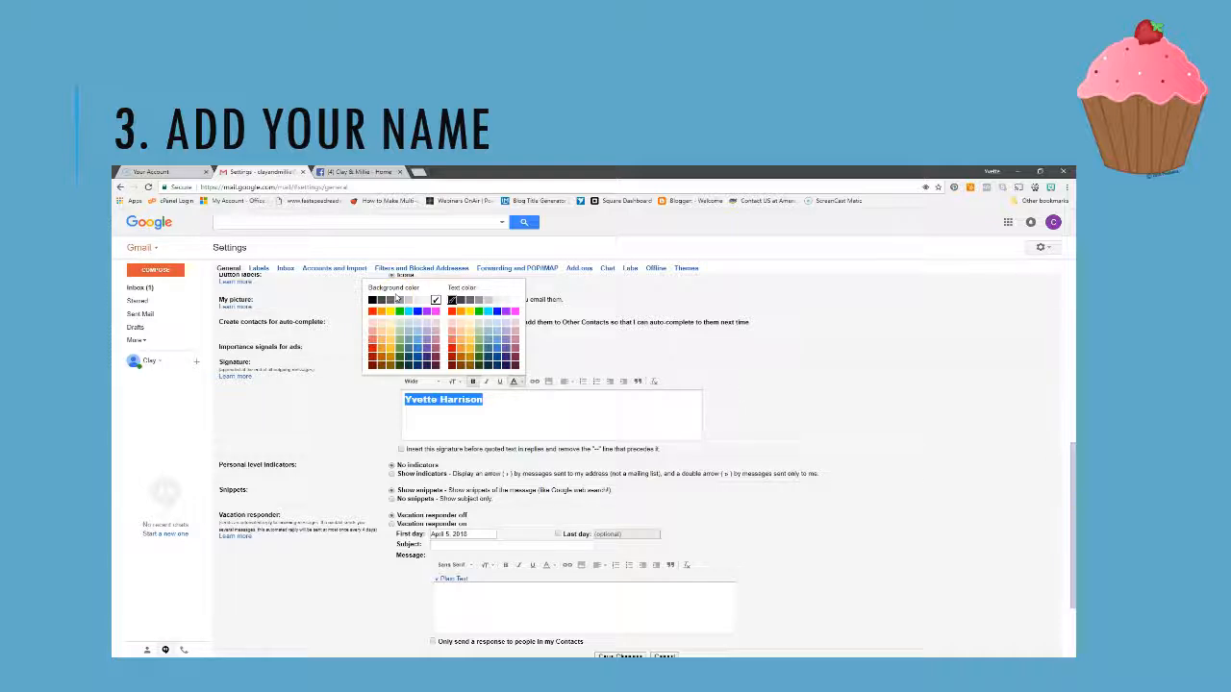
pyautogui.click(461, 302)
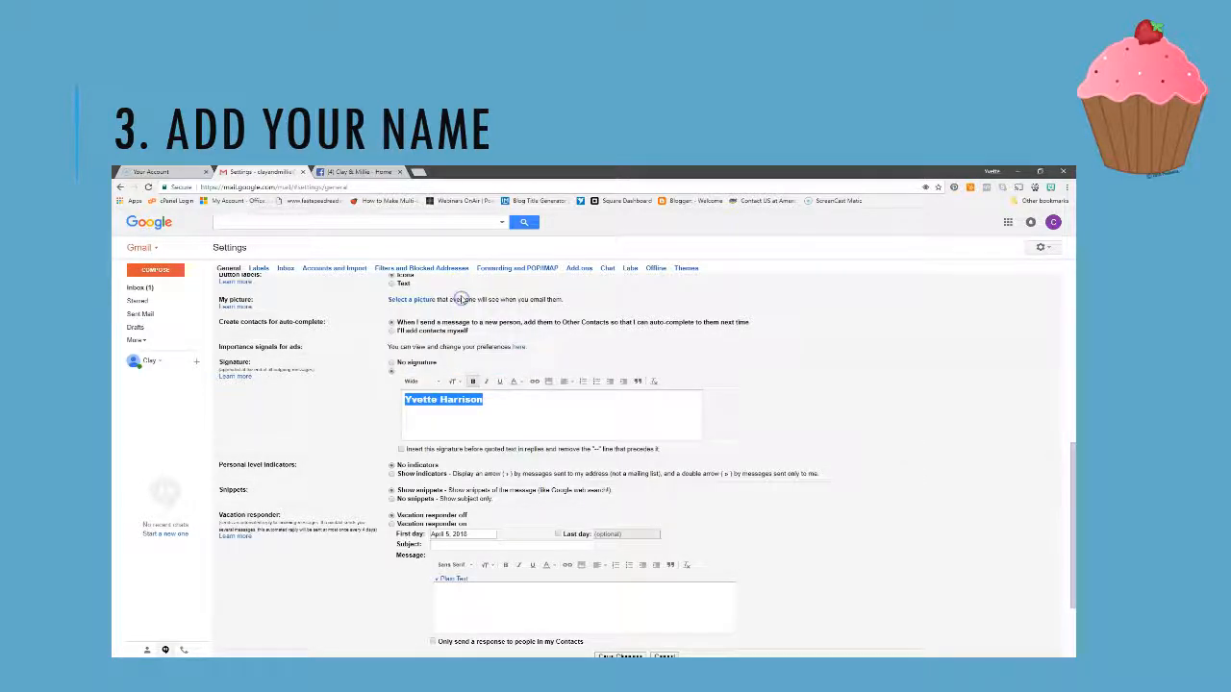
pyautogui.click(499, 406)
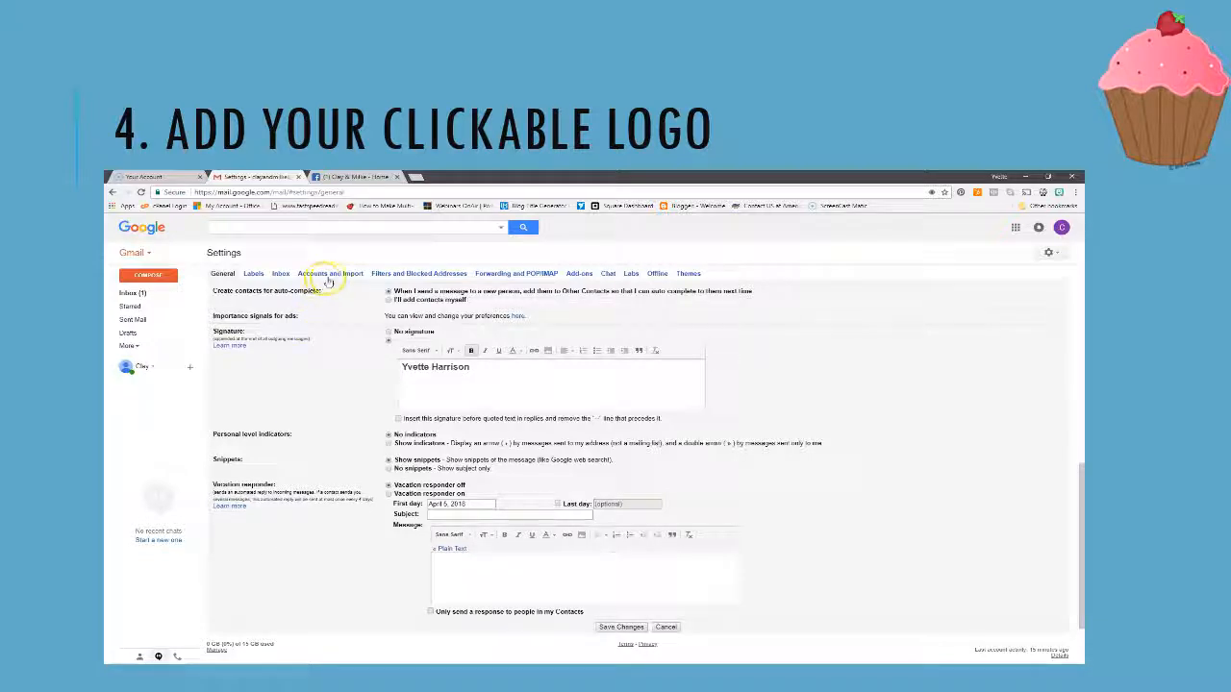
# Copy the image address of the cover logo on the Clay & Millie Facebook page
pyautogui.click(349, 179)
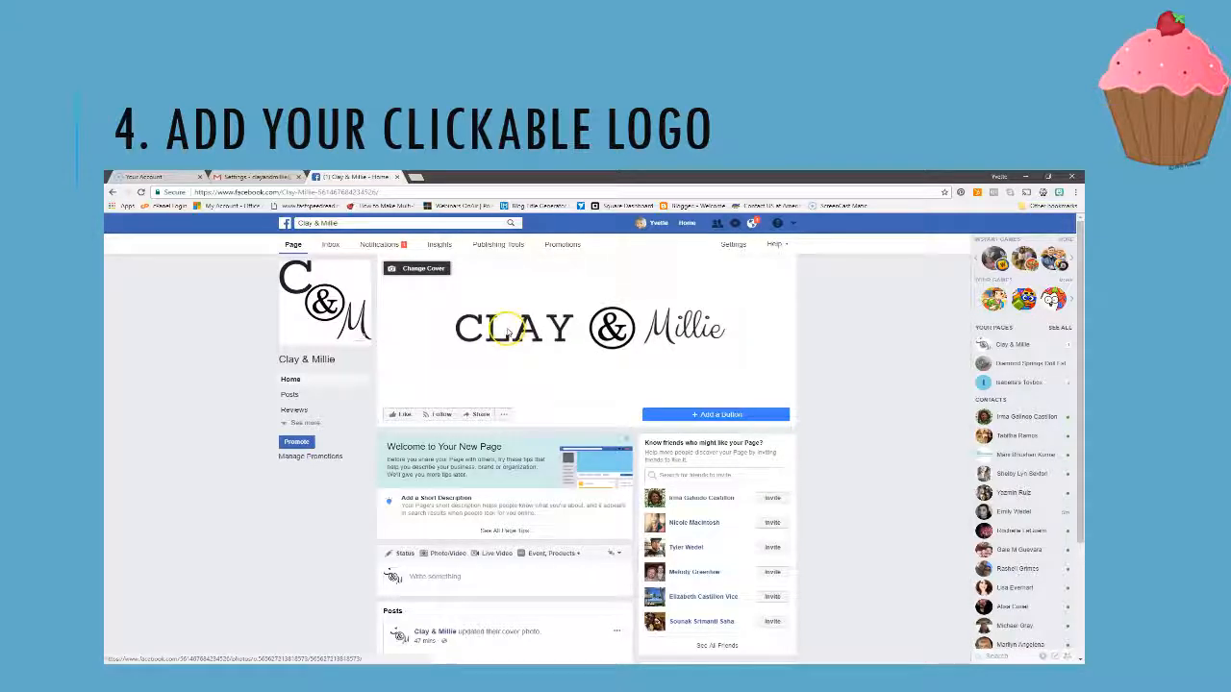
pyautogui.rightClick(506, 329)
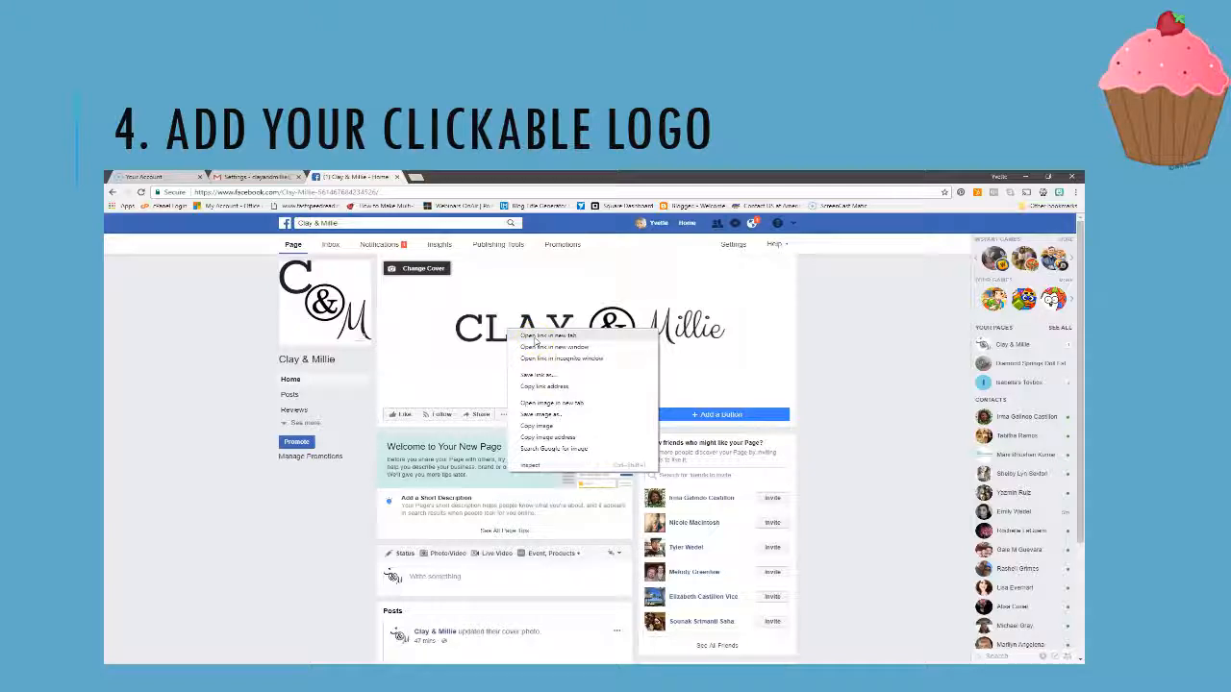
pyautogui.click(555, 439)
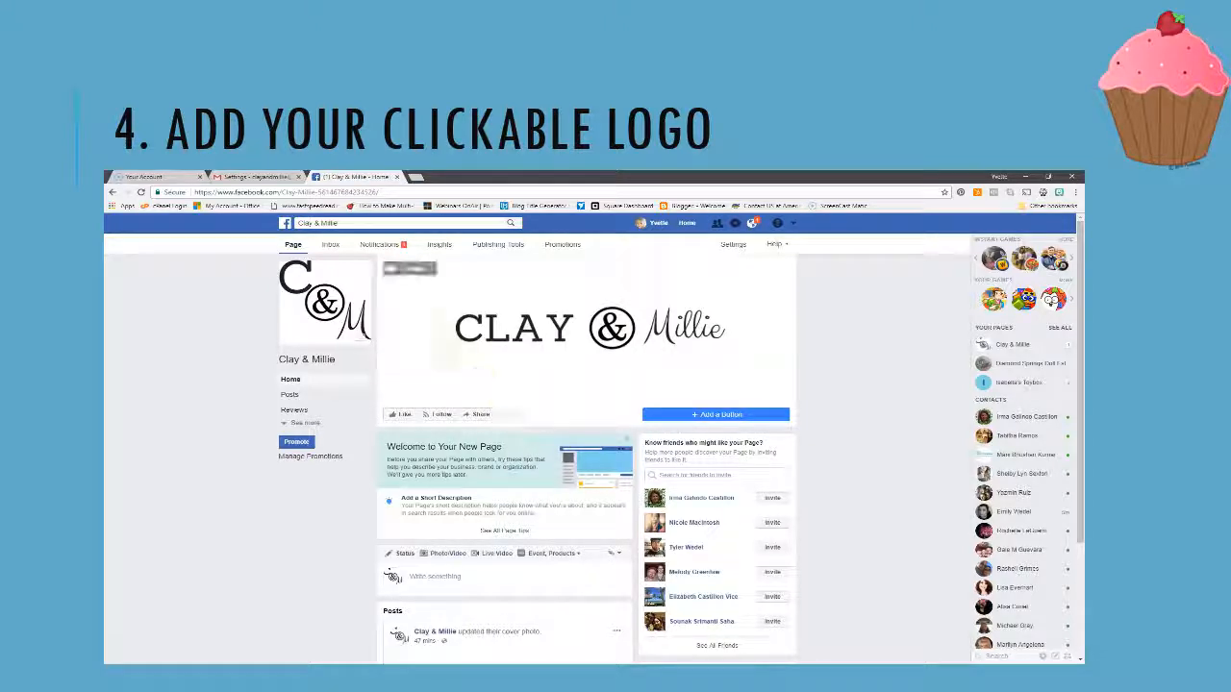
# Back in Gmail, paste the copied logo URL into the Insert image Web Address field
pyautogui.click(272, 177)
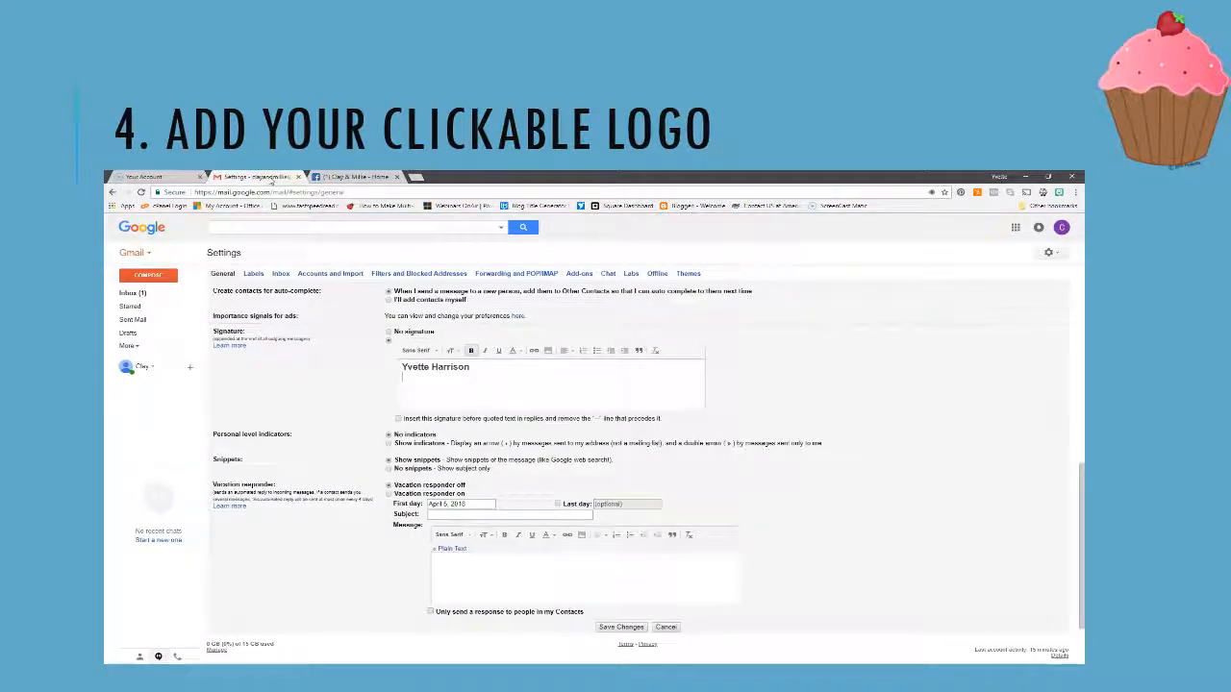
pyautogui.click(547, 352)
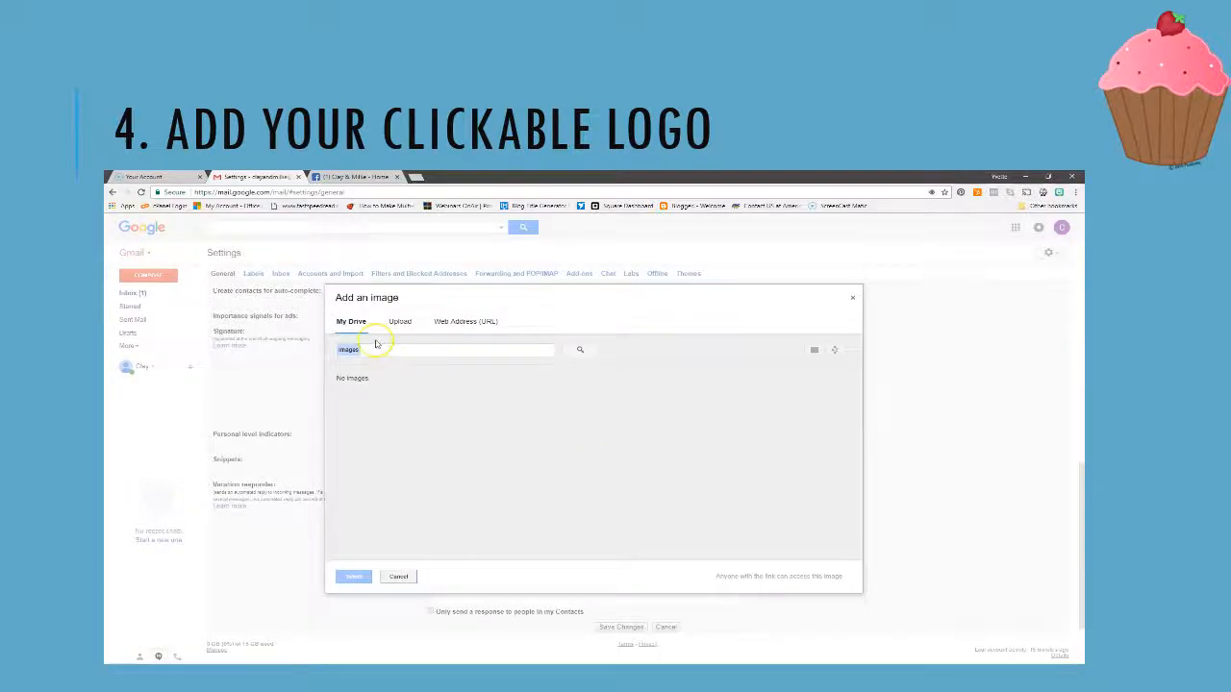
pyautogui.click(461, 323)
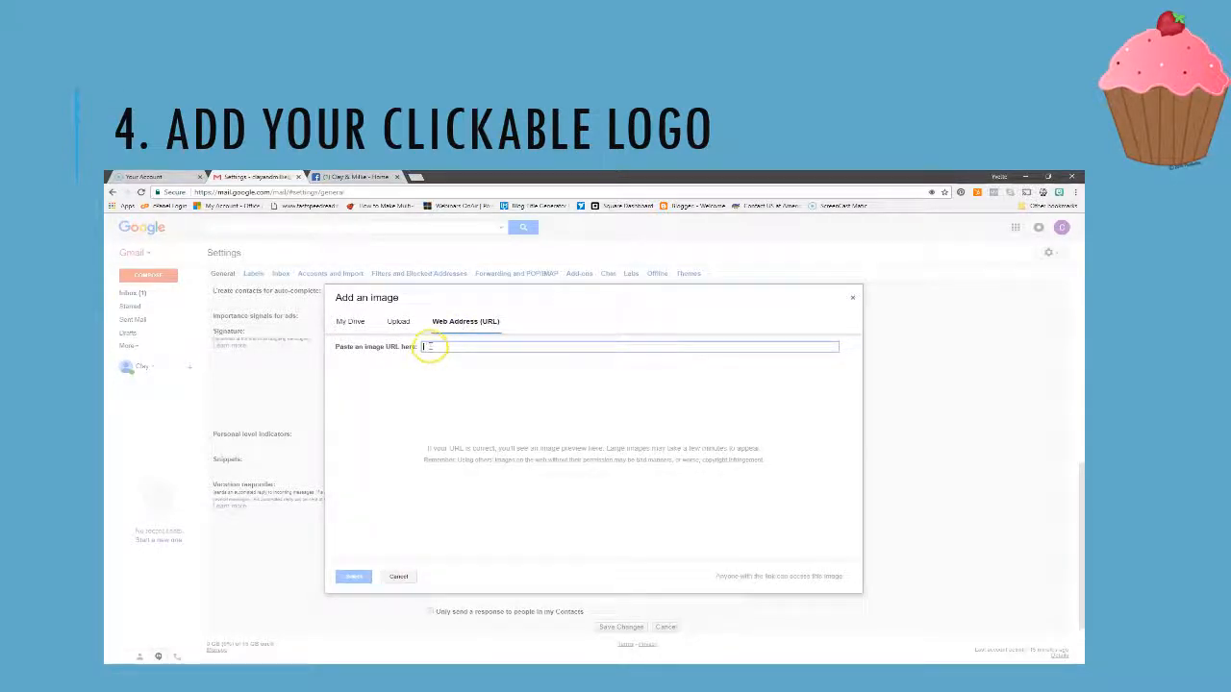
pyautogui.rightClick(429, 347)
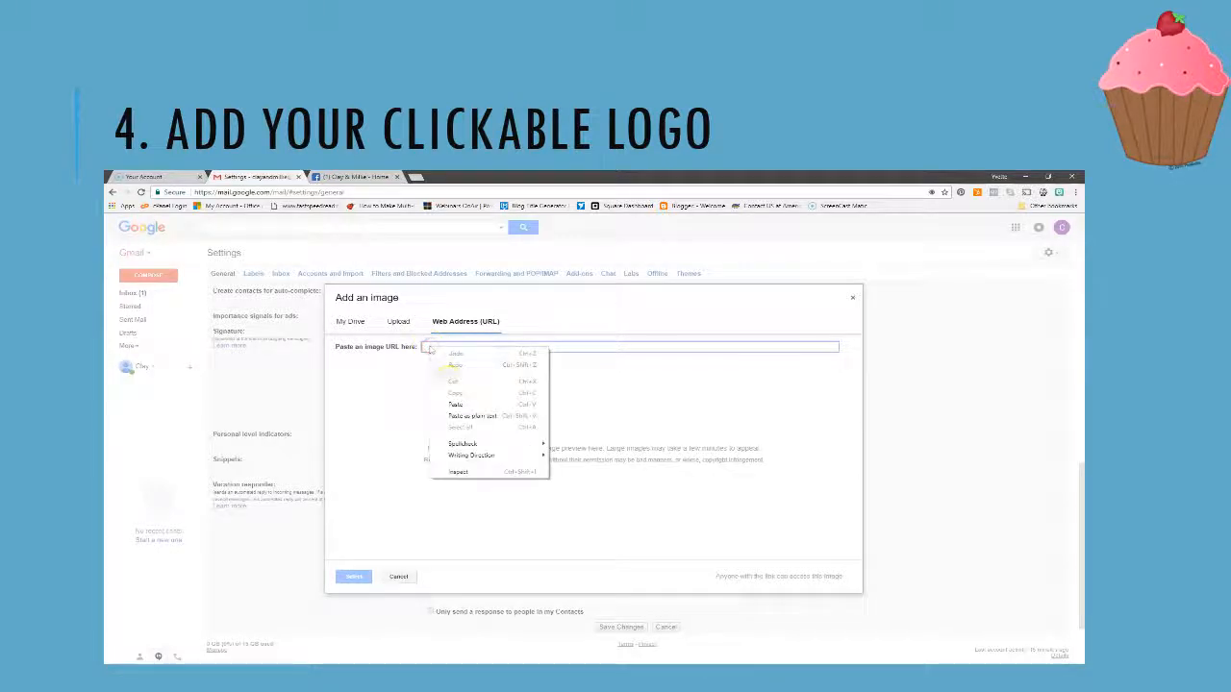
pyautogui.click(456, 405)
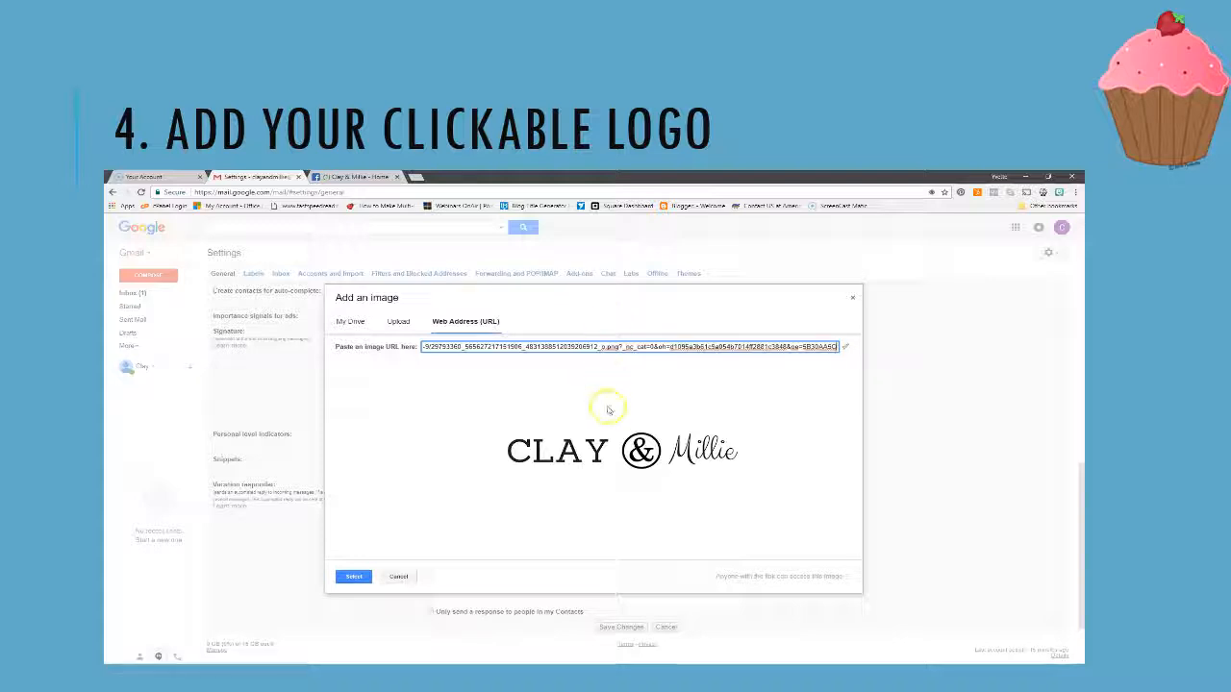
# Insert the Clay & Millie logo from the URL and size it to Medium
pyautogui.click(354, 577)
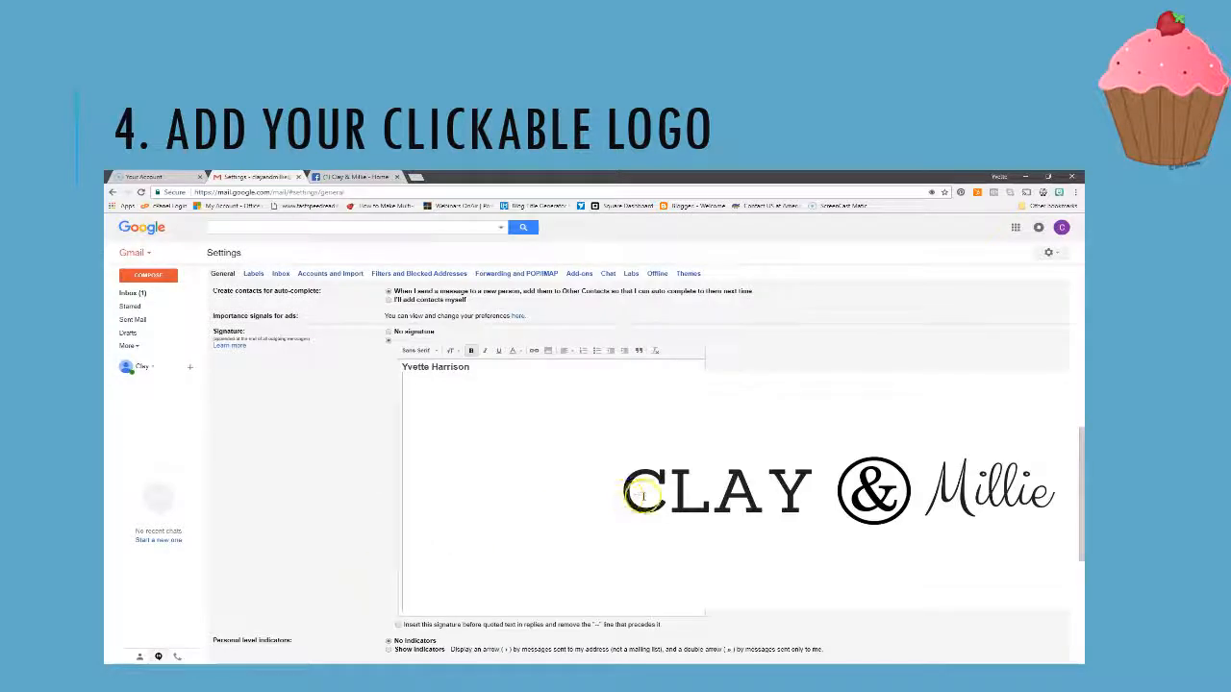
pyautogui.scroll(-1, 513, 510)
pyautogui.scroll(-2, 513, 510)
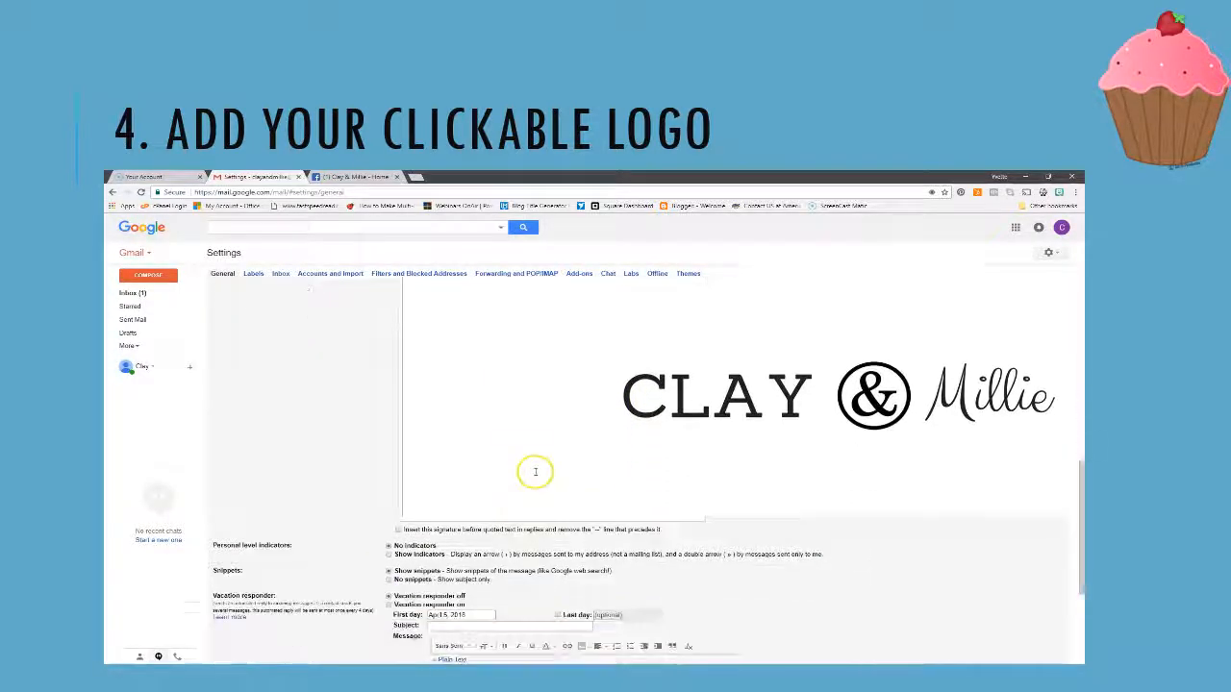
pyautogui.click(558, 433)
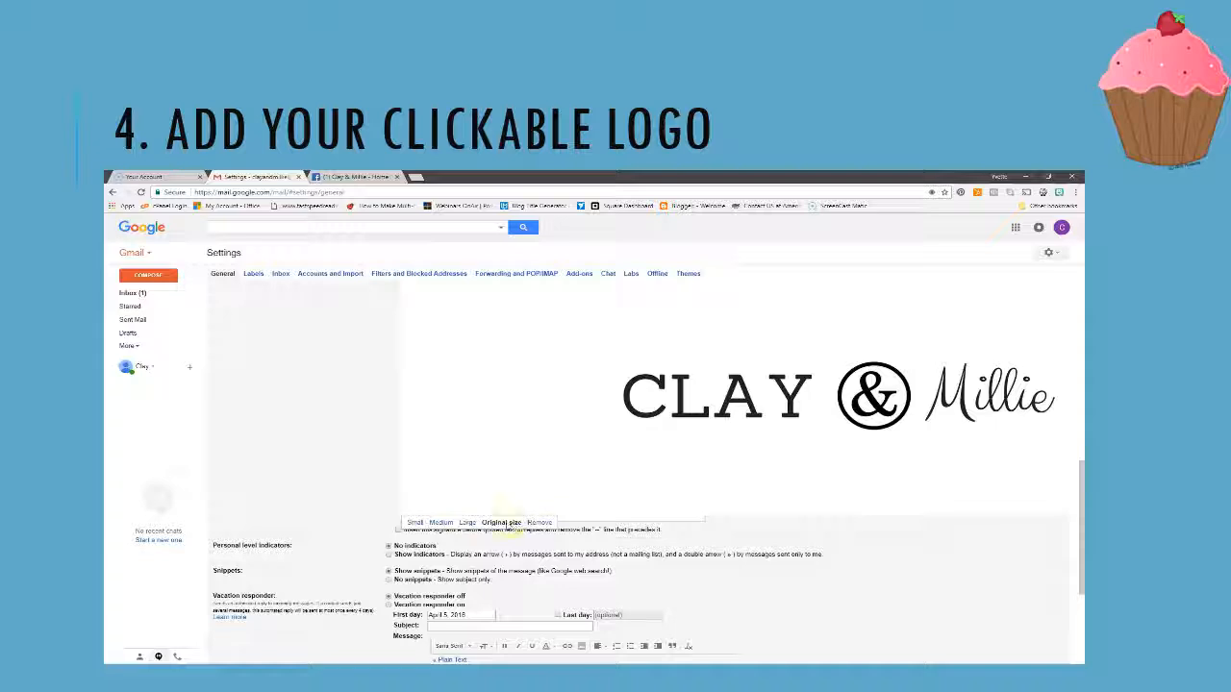
pyautogui.click(415, 523)
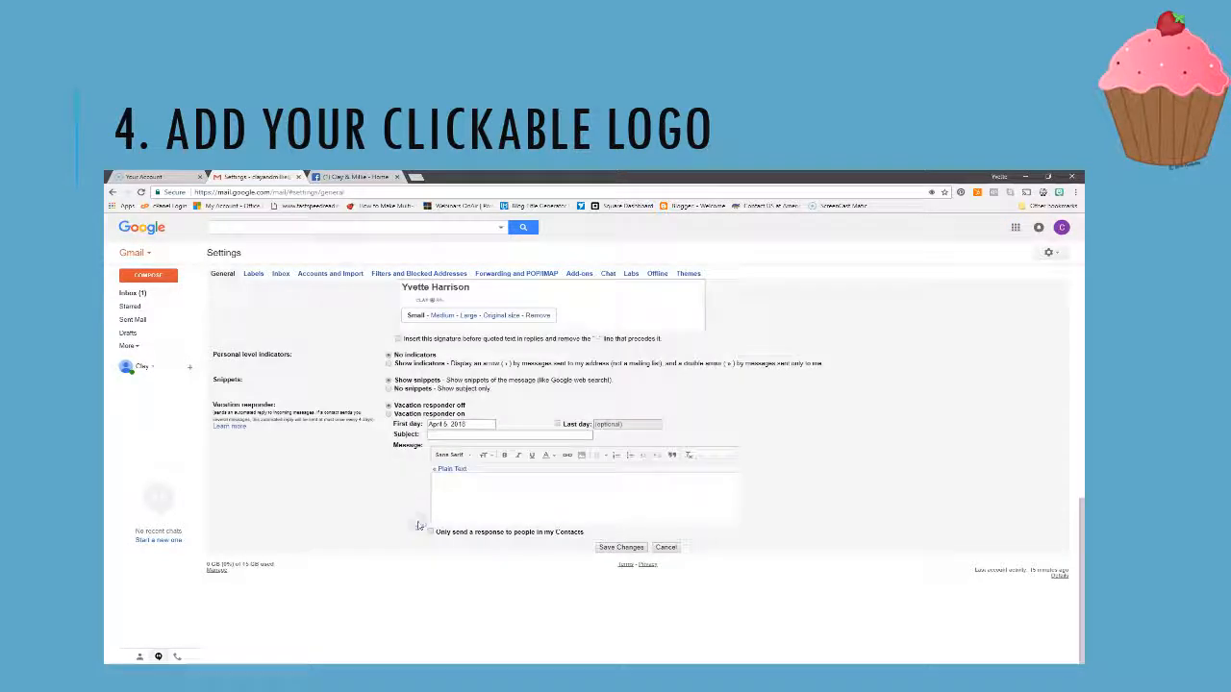
pyautogui.scroll(1, 510, 402)
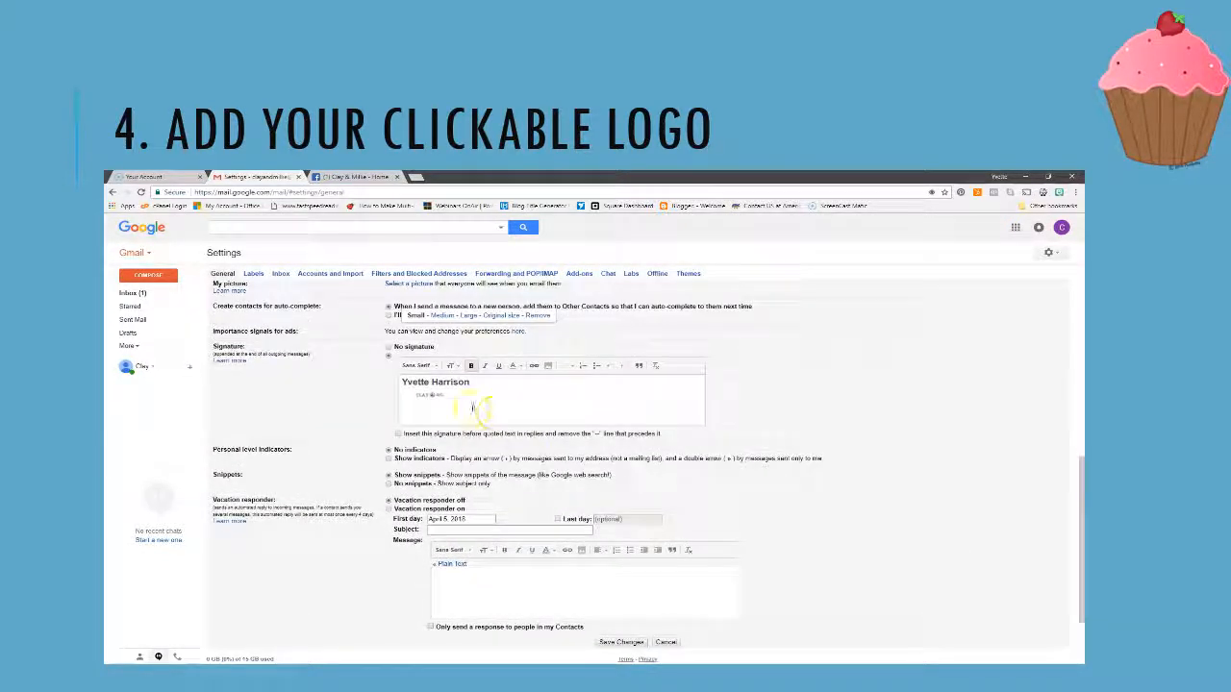
pyautogui.click(439, 315)
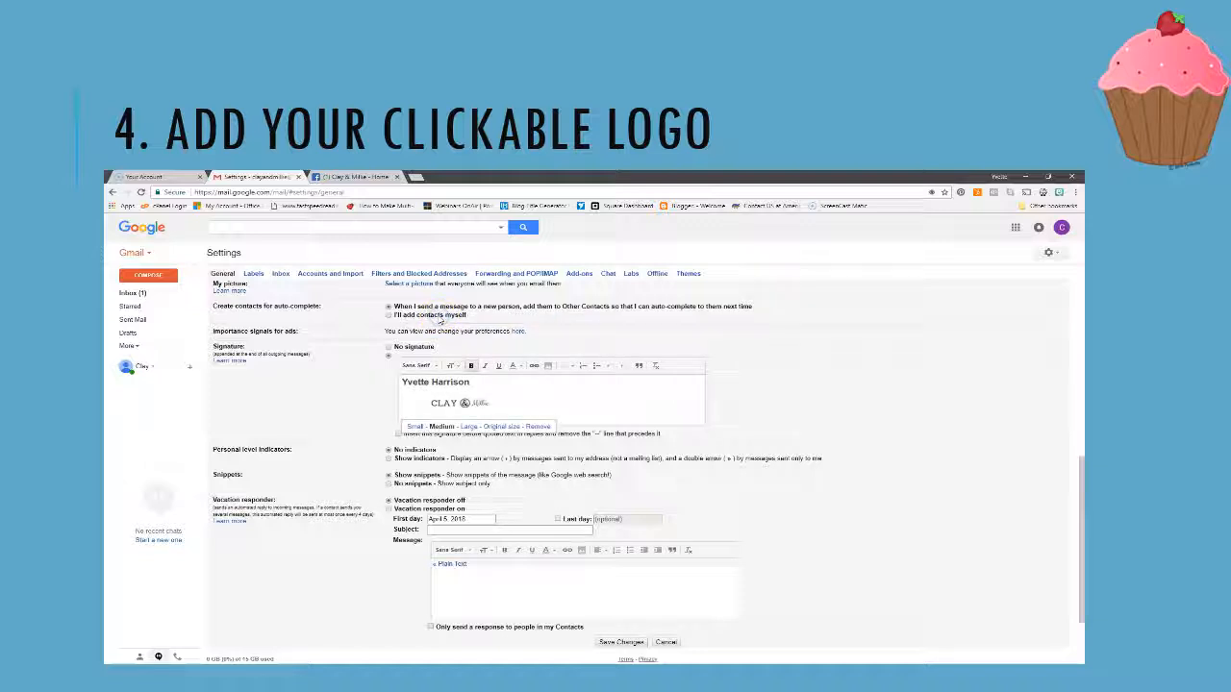
# Compare the Large, original and Small logo sizes, then settle back on Medium
pyautogui.click(451, 406)
pyautogui.click(468, 426)
pyautogui.click(468, 426)
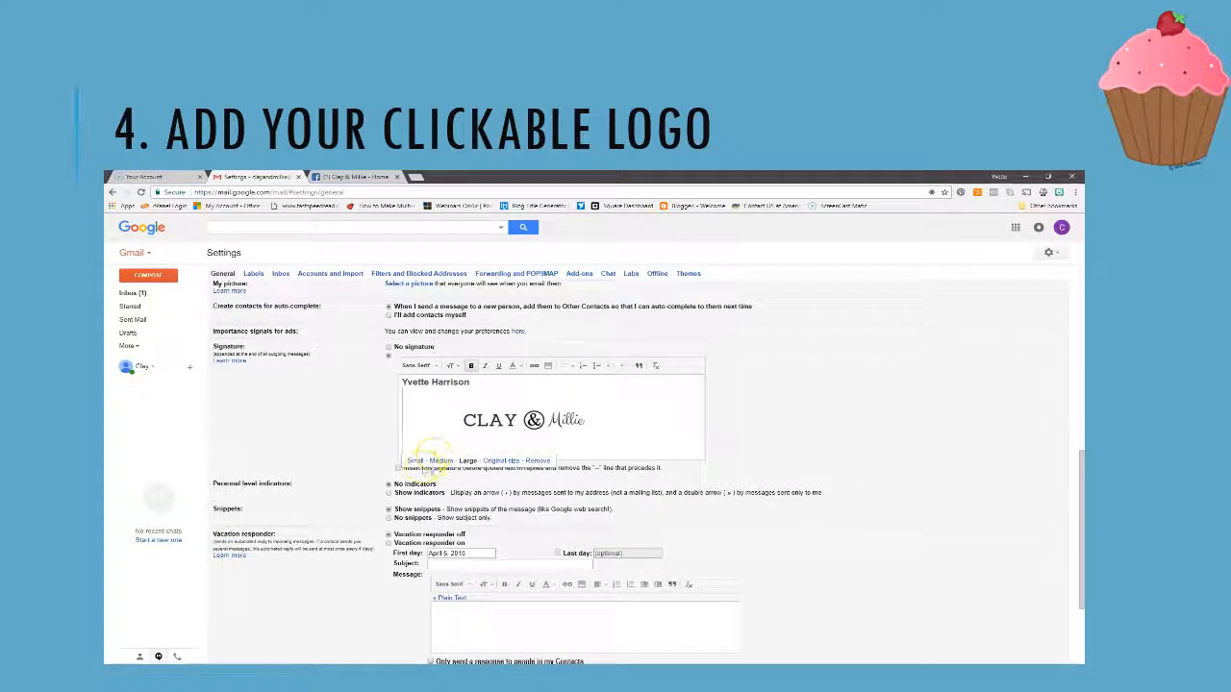
pyautogui.click(440, 460)
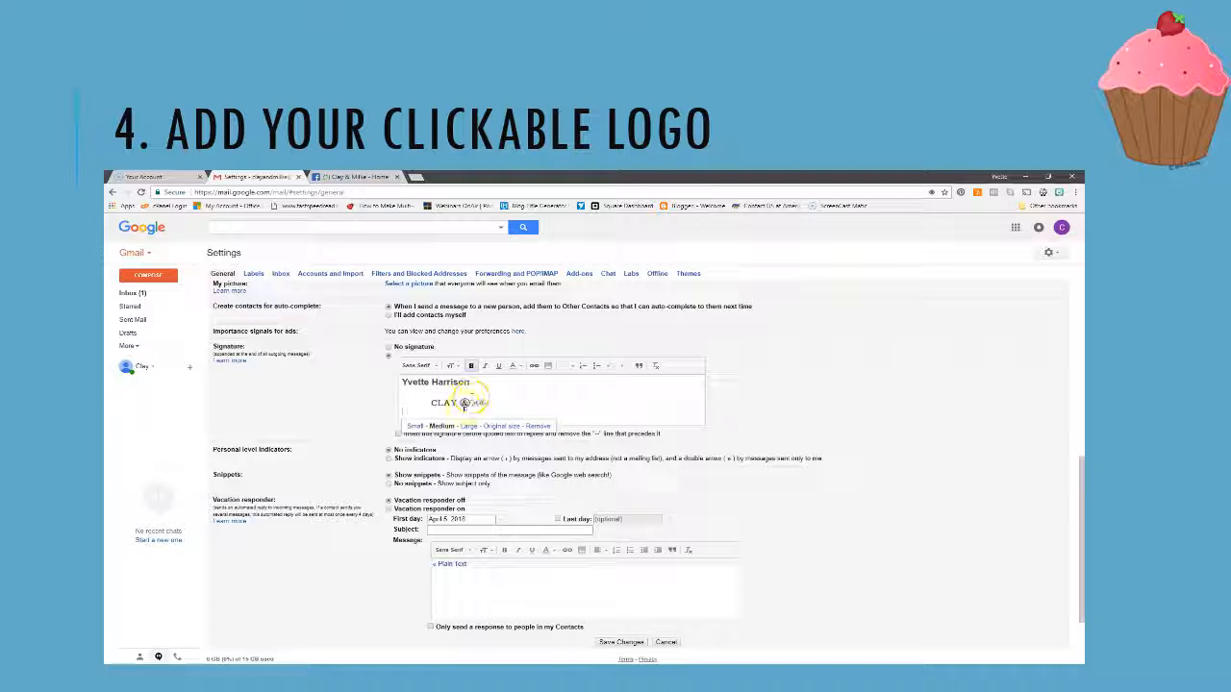
pyautogui.click(431, 403)
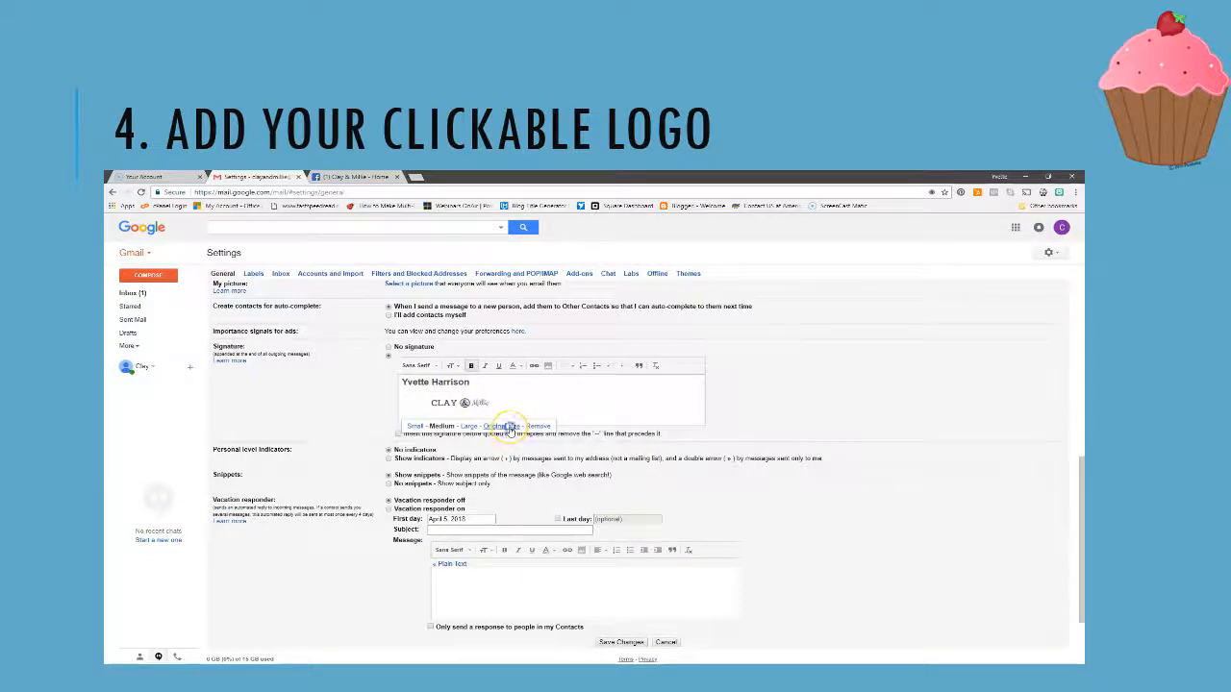
pyautogui.click(508, 426)
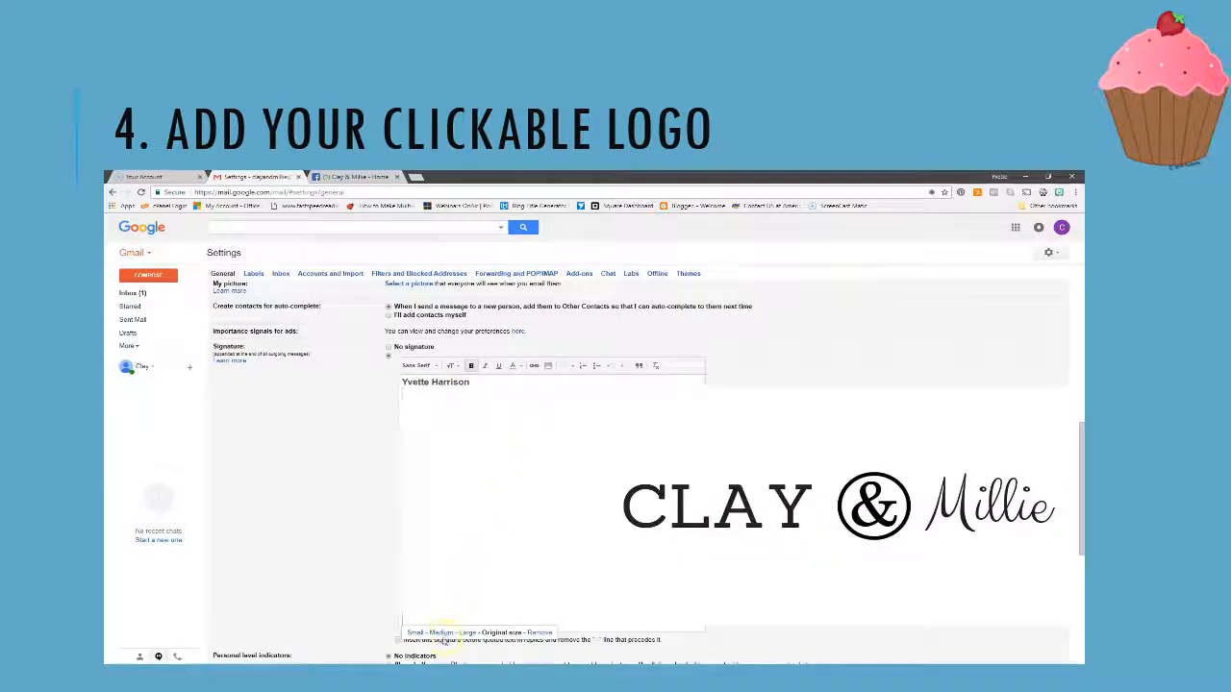
pyautogui.click(413, 633)
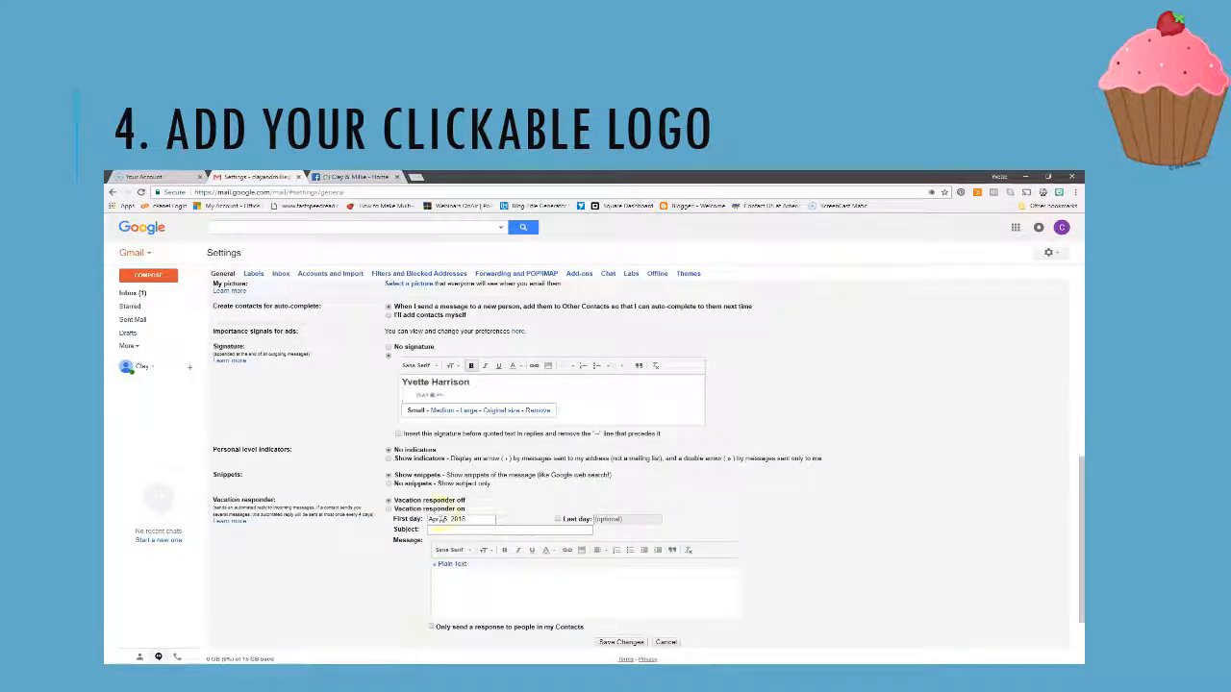
pyautogui.click(438, 412)
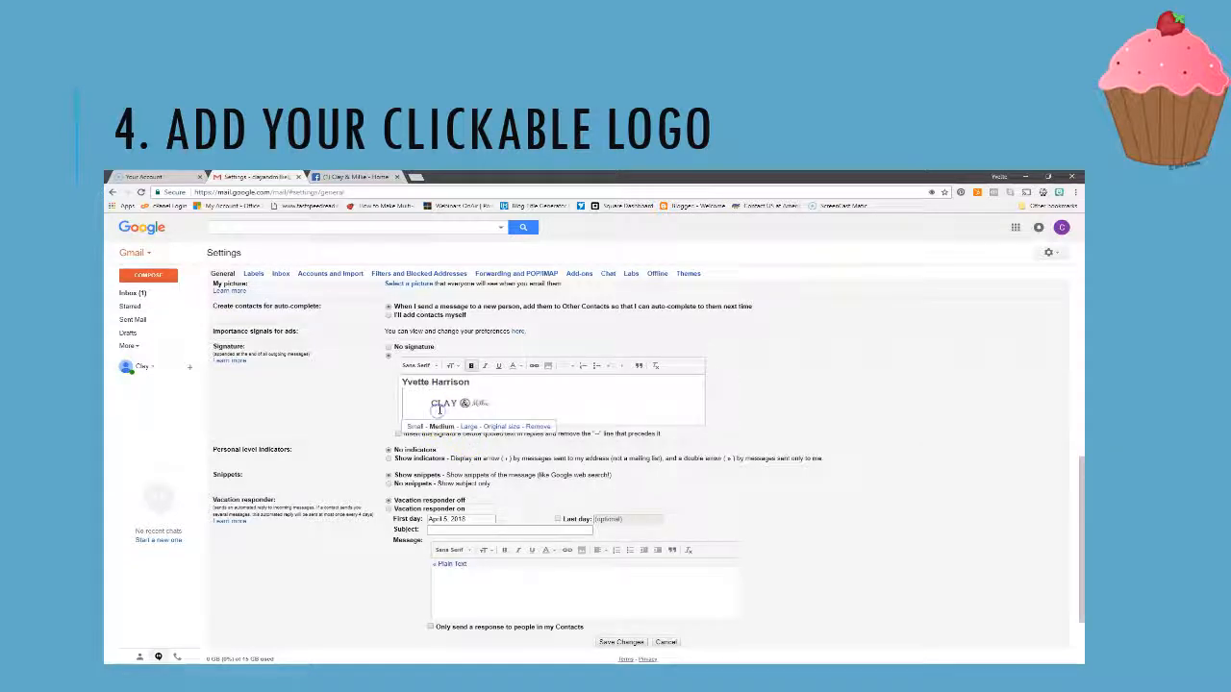
pyautogui.click(544, 449)
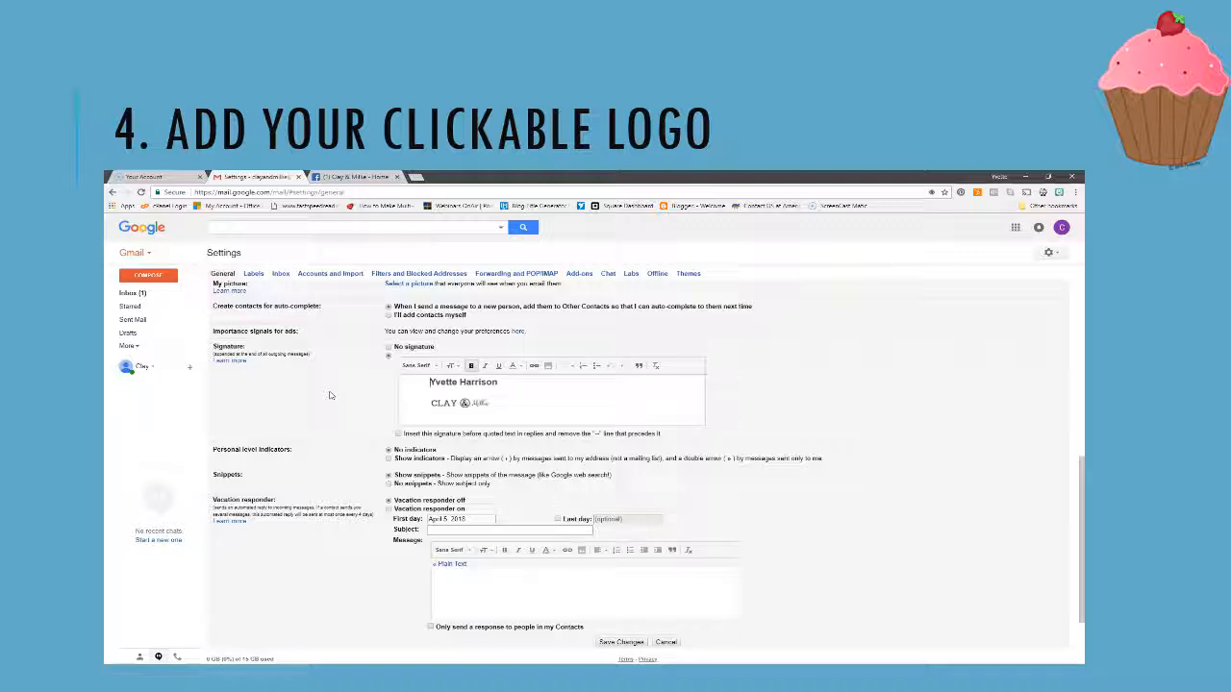
# Add an empty line beneath the logo
pyautogui.click(509, 403)
pyautogui.press('Return')
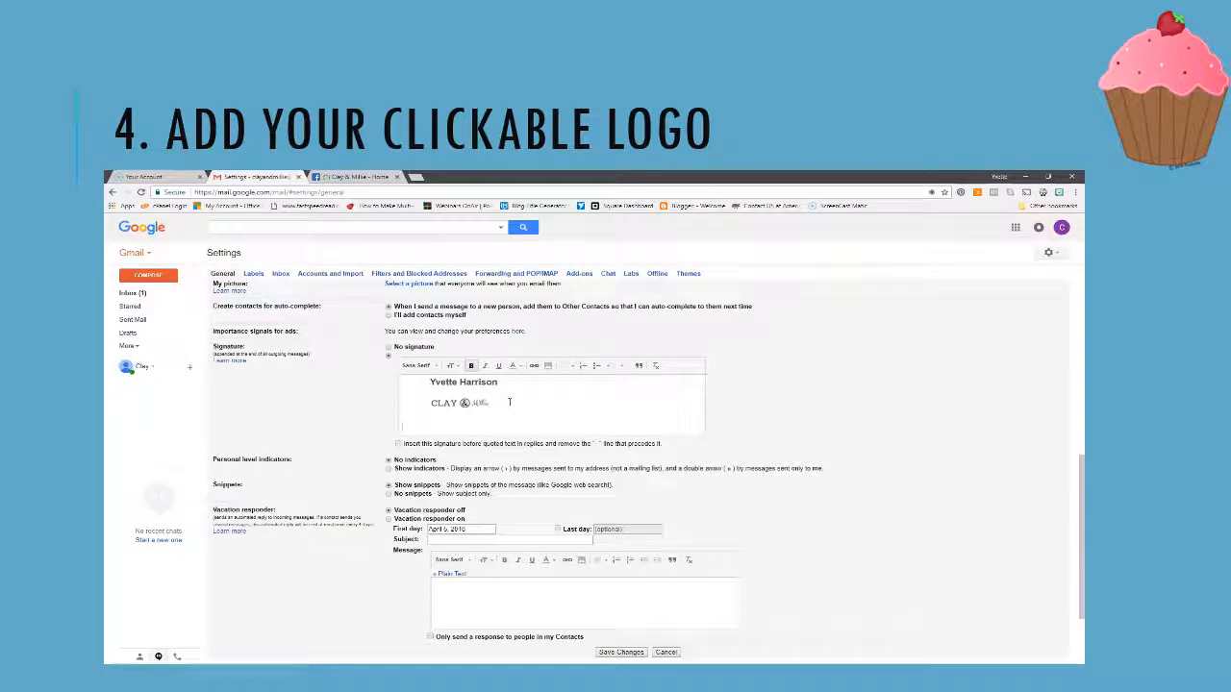
pyautogui.click(332, 485)
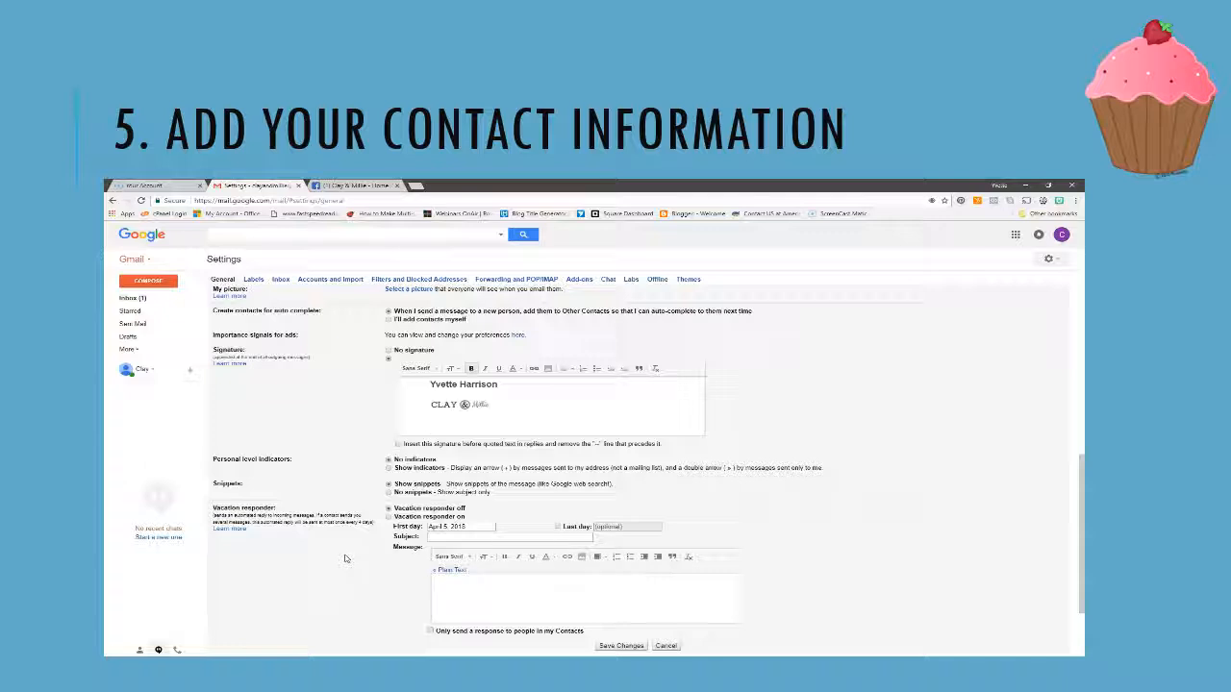
pyautogui.write('ww')
pyautogui.write('w.clayandmillie.com')
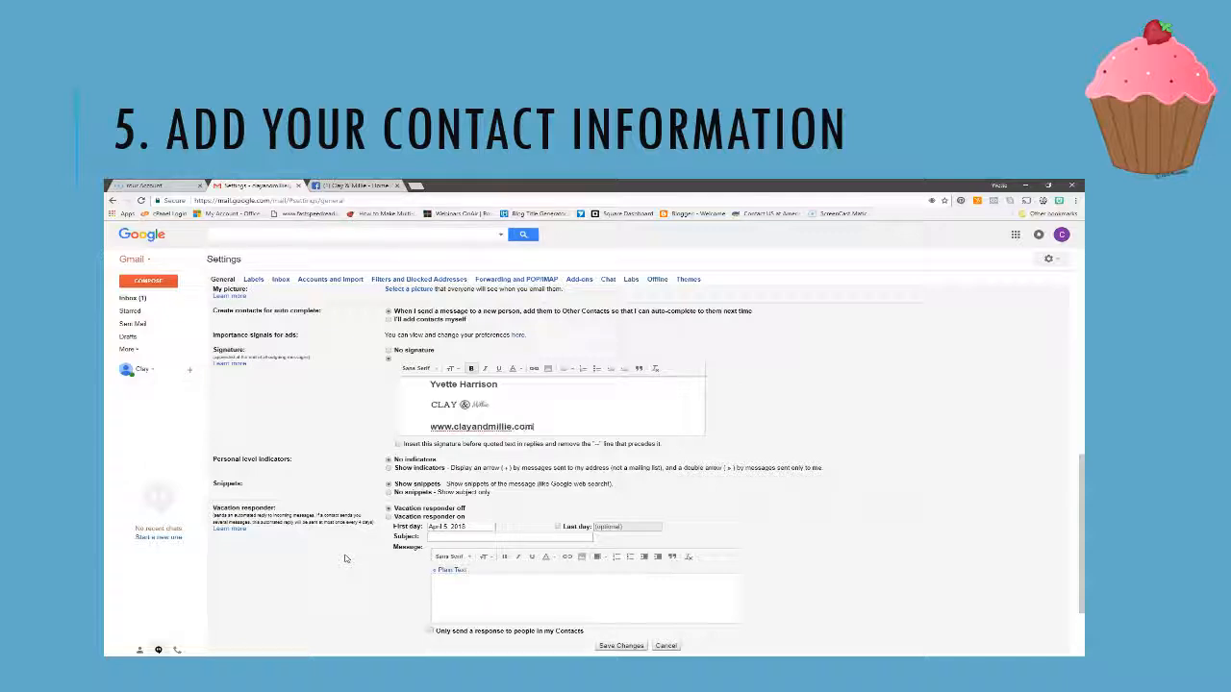
pyautogui.press('Return')
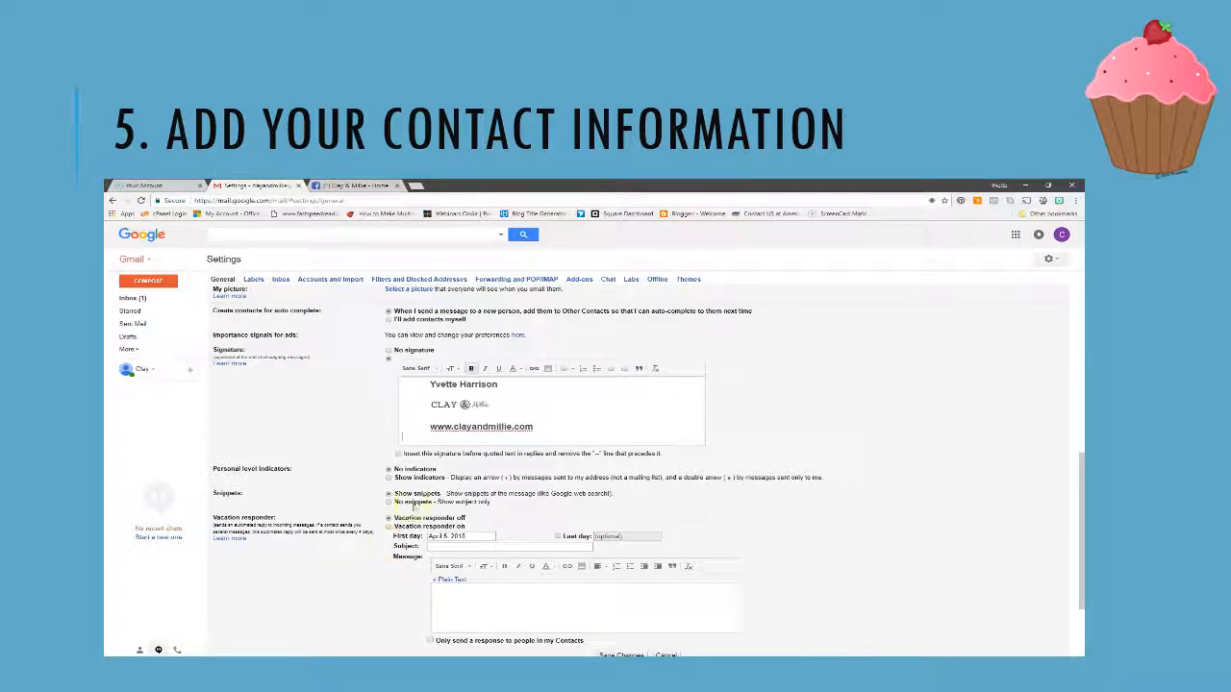
pyautogui.moveTo(430, 426)
pyautogui.mouseDown()
pyautogui.moveTo(533, 428)
pyautogui.moveTo(423, 427)
pyautogui.mouseUp()
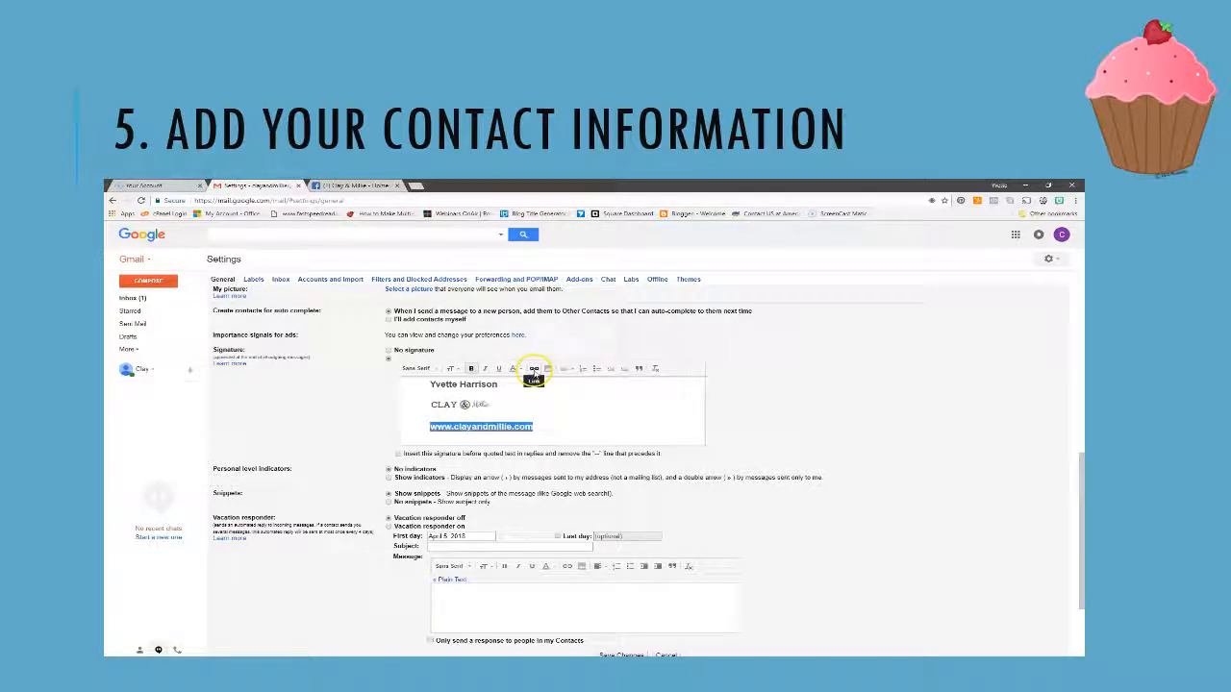
pyautogui.click(534, 372)
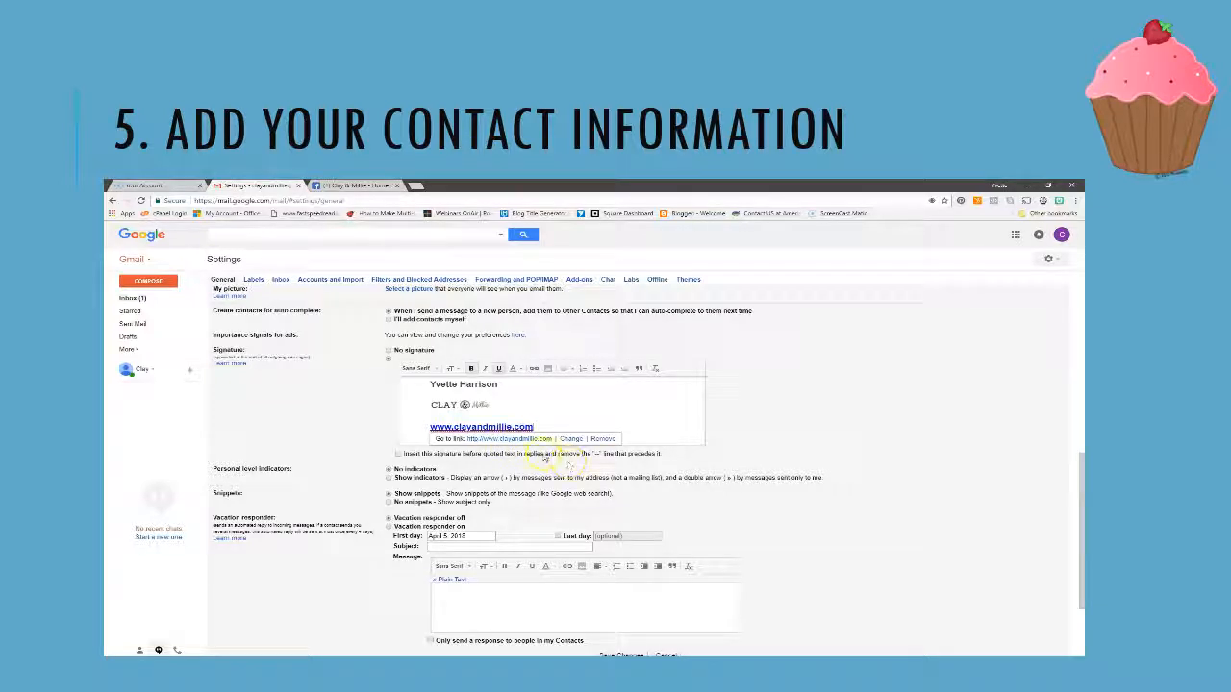
pyautogui.click(637, 440)
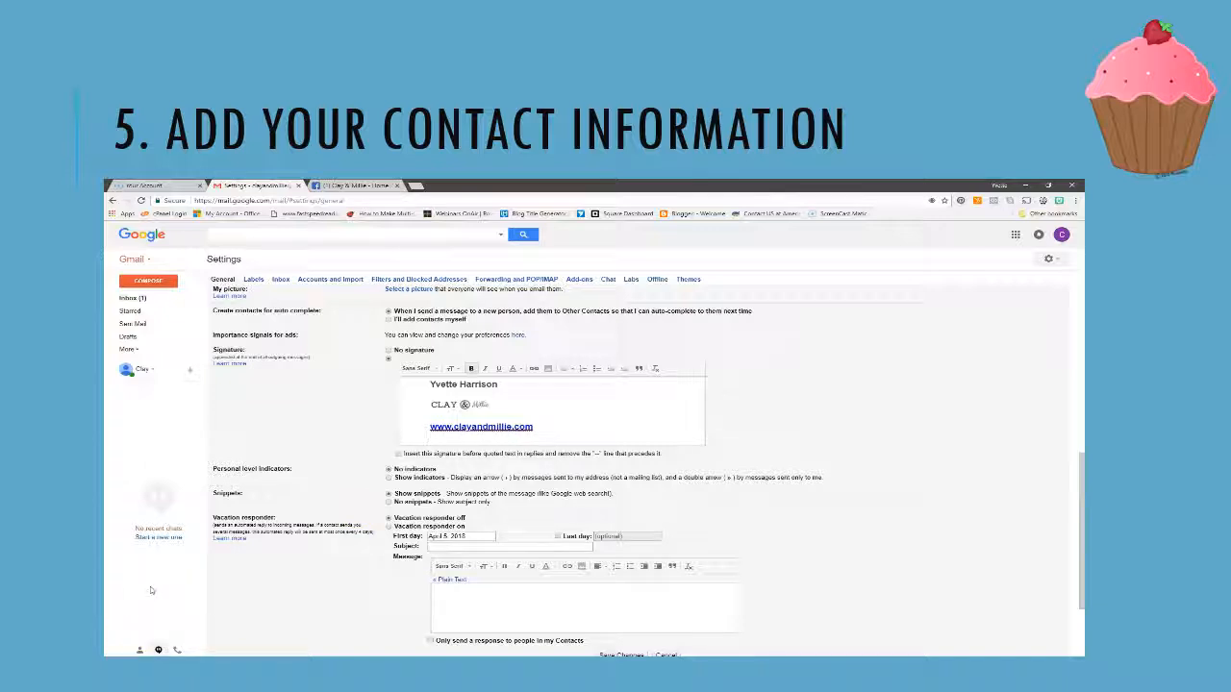
pyautogui.write('Phone')
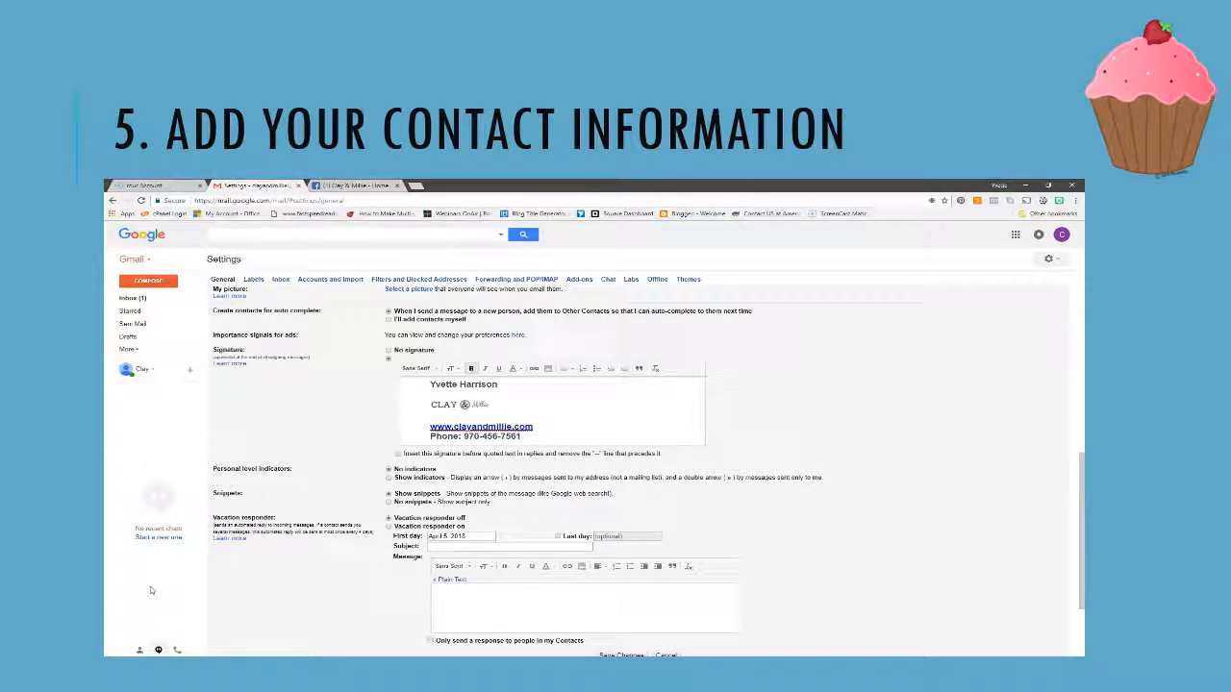
# Finish the business phone number, add a Fax line with the fax number, and start a new line
pyautogui.press('Return')
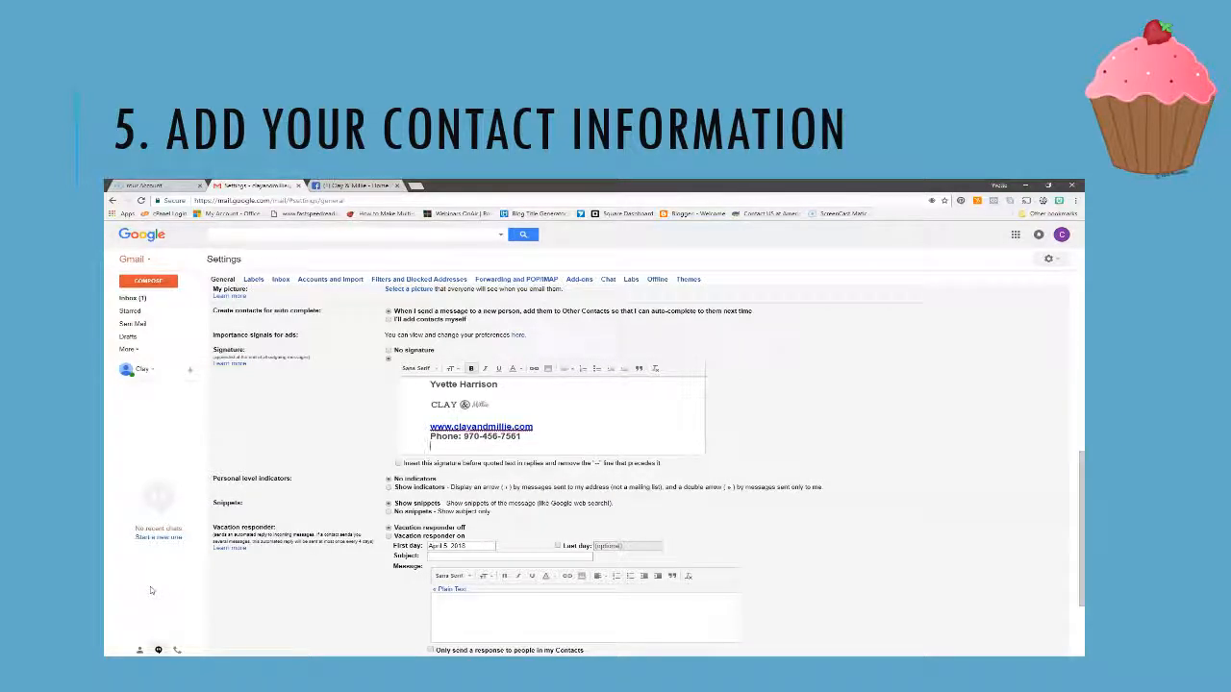
pyautogui.write('Fax:')
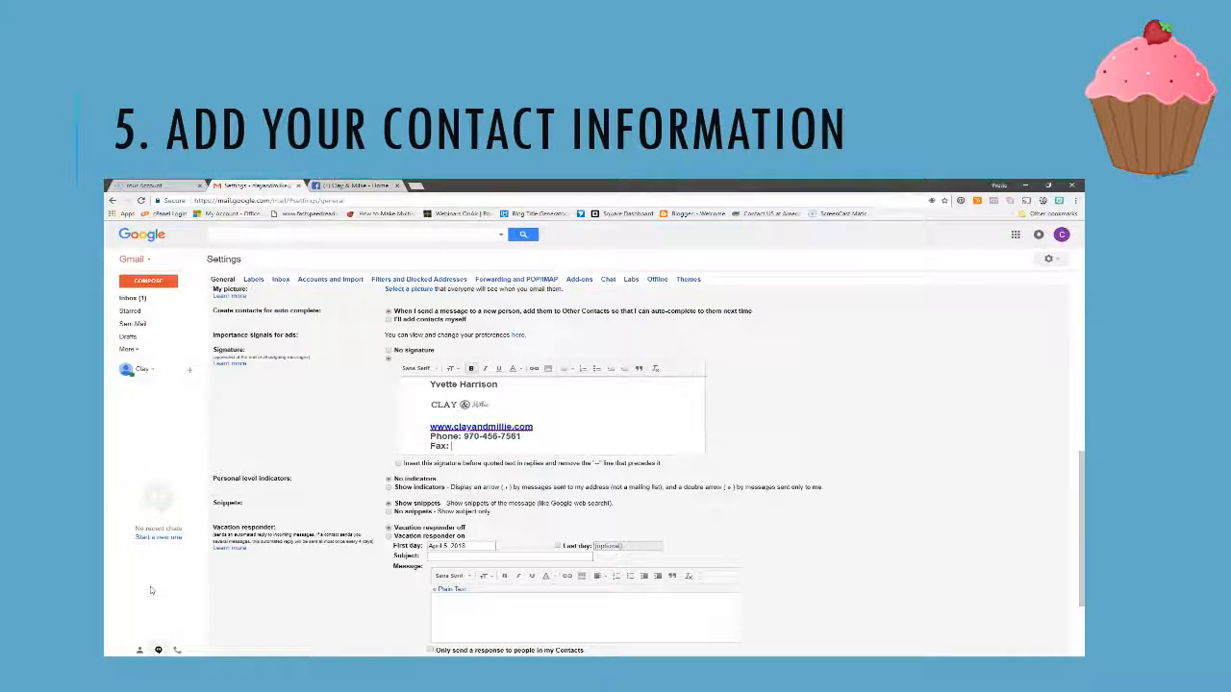
pyautogui.press('BackSpace')
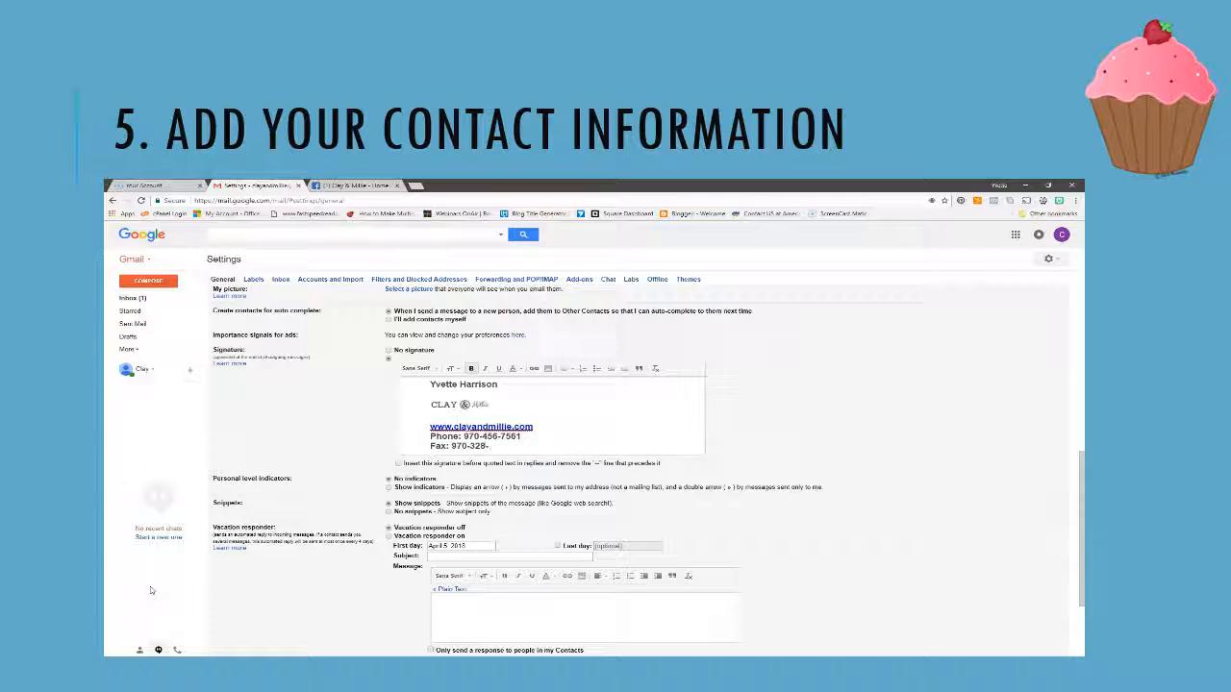
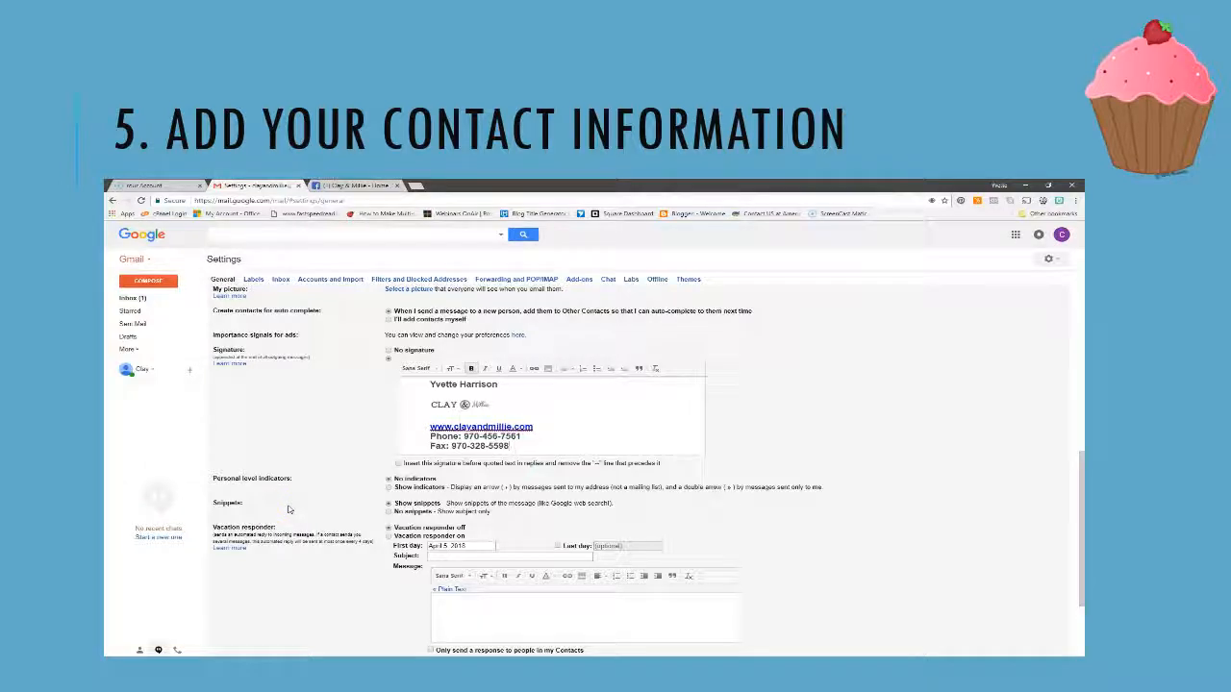
pyautogui.press('Return')
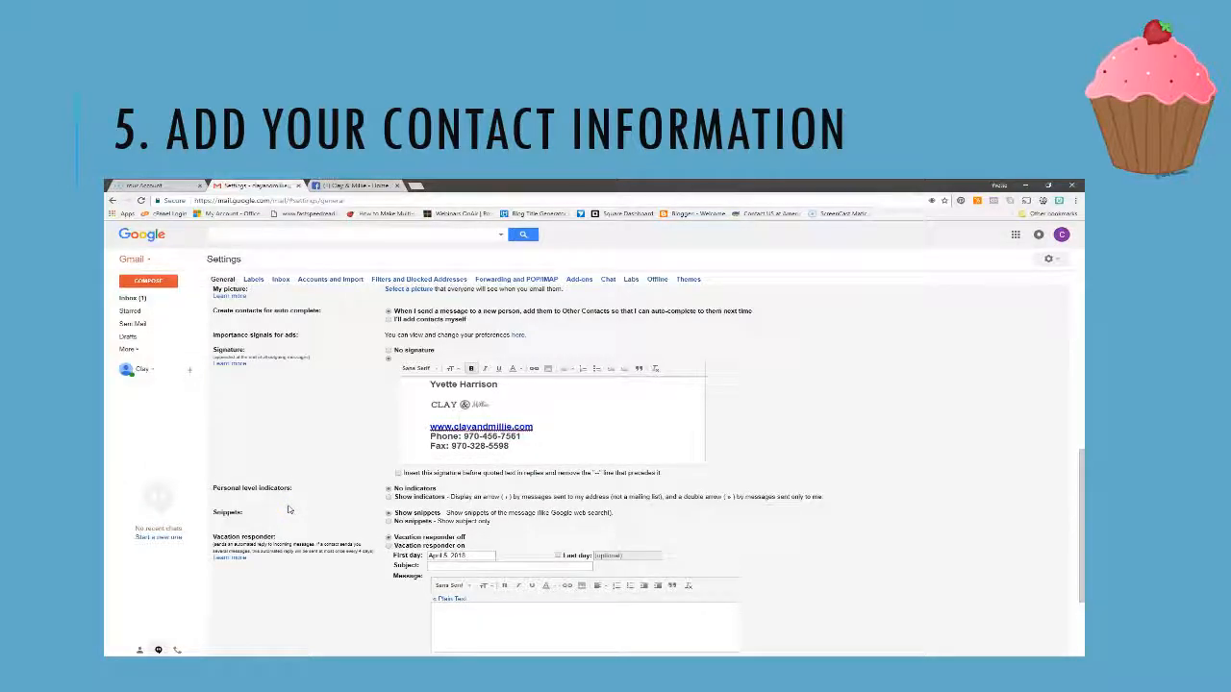
pyautogui.click(272, 513)
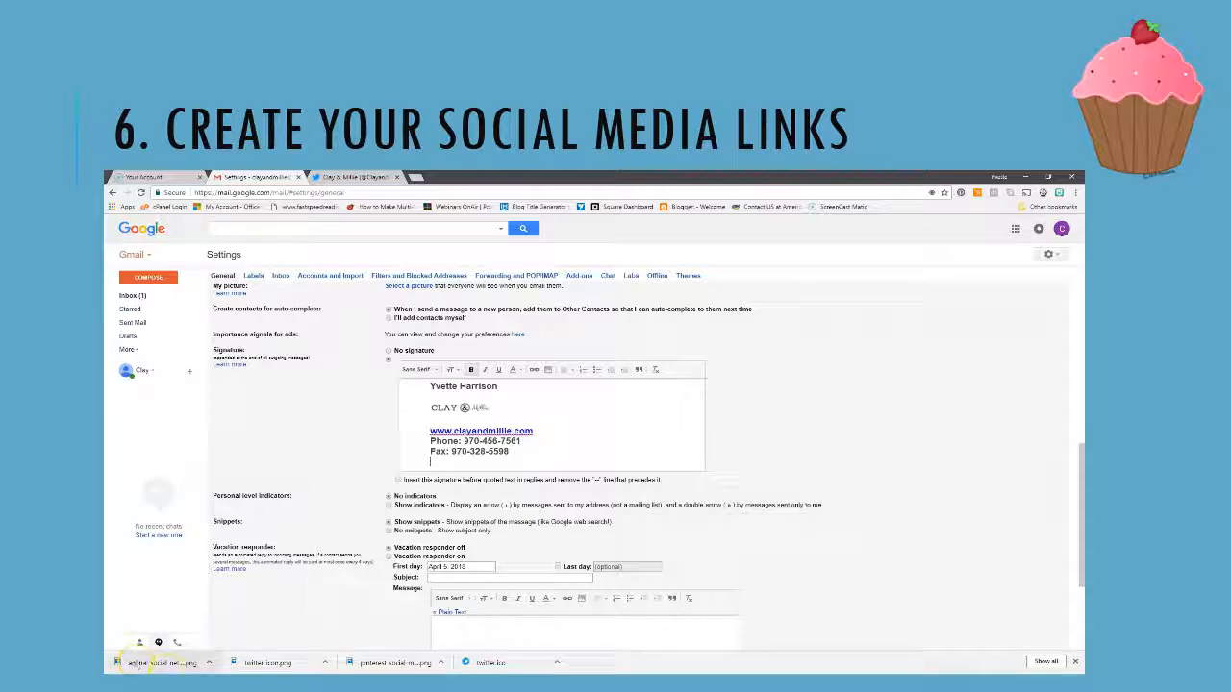
# Insert the blue bird image from My Drive below the fax line
pyautogui.click(349, 532)
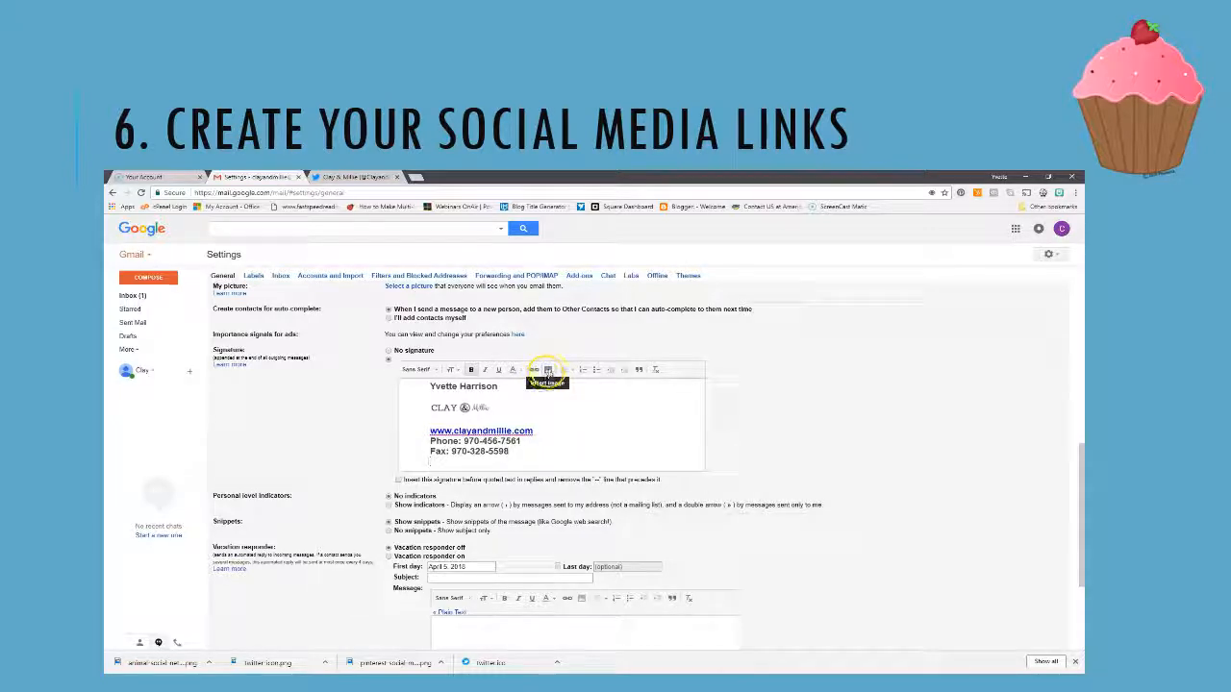
pyautogui.click(547, 371)
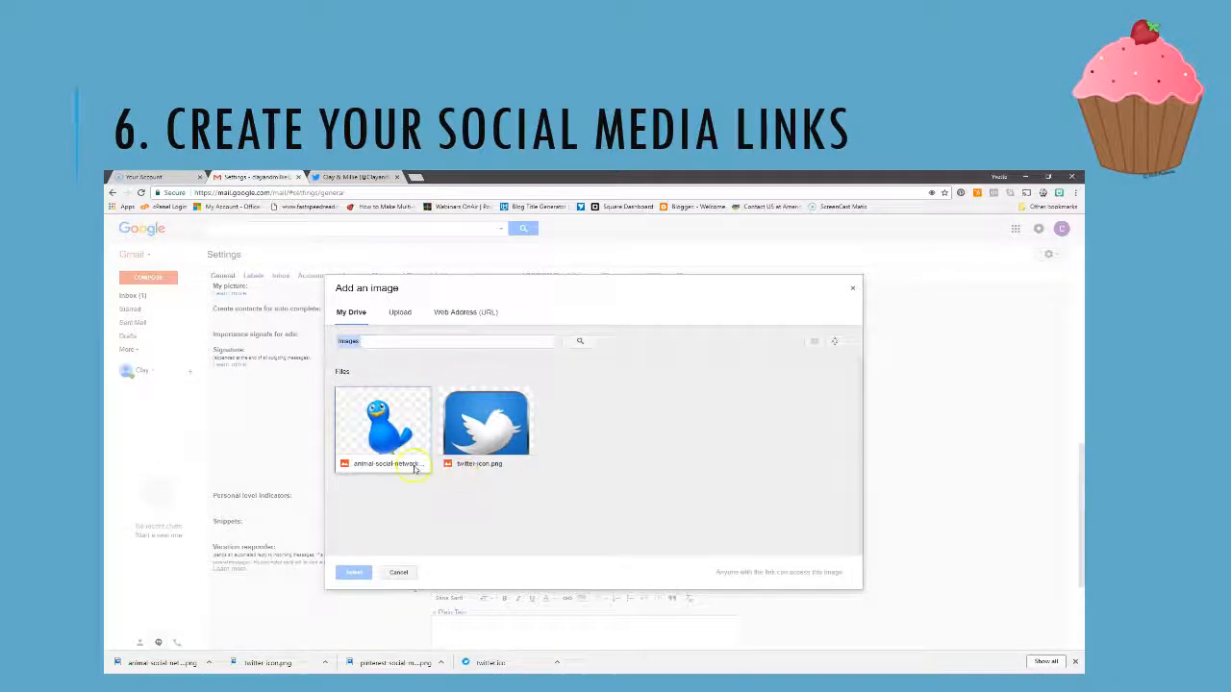
pyautogui.click(400, 312)
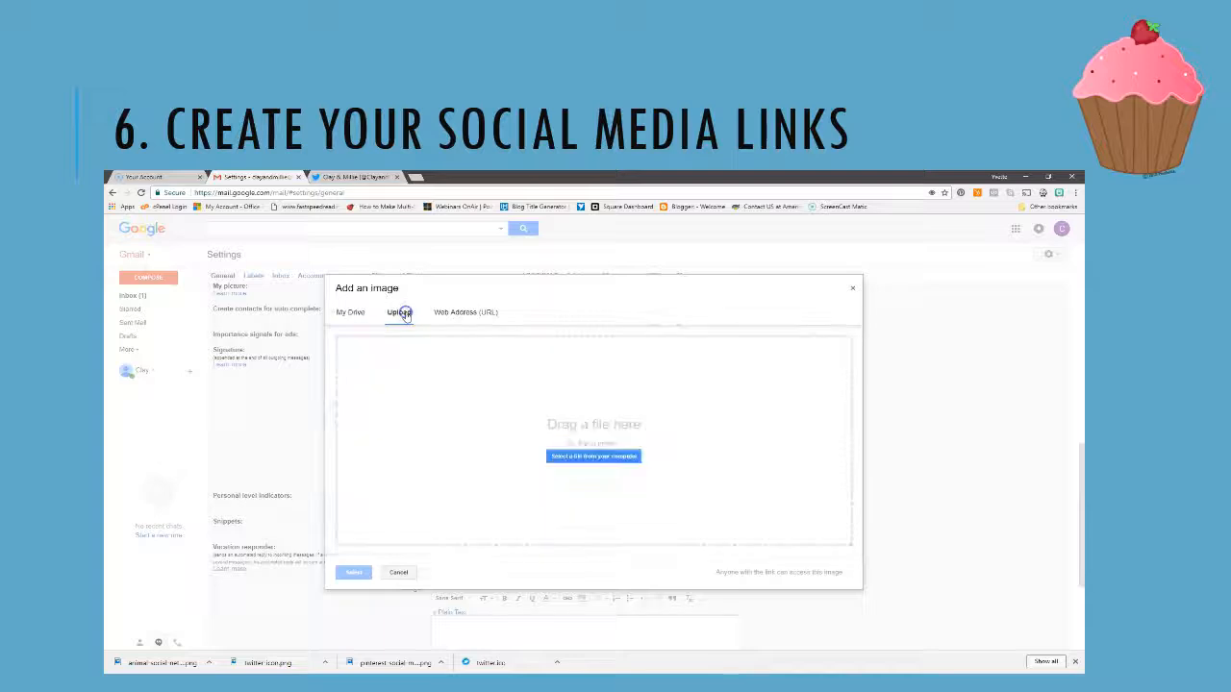
pyautogui.click(607, 458)
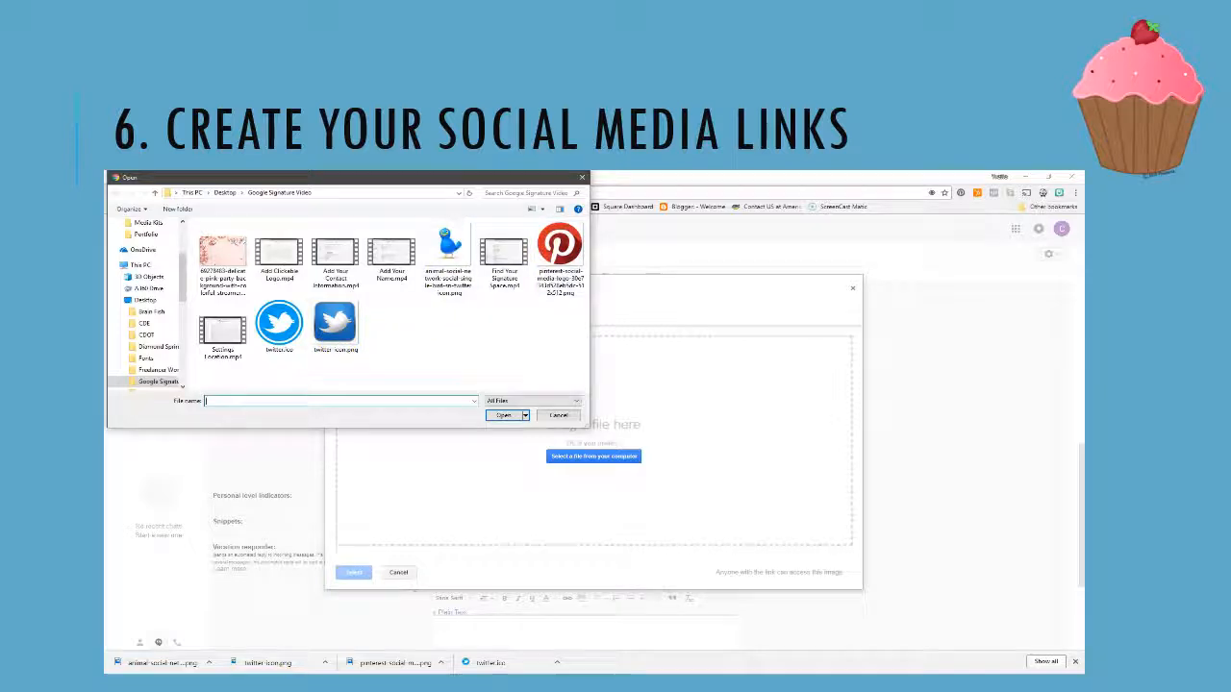
pyautogui.click(557, 416)
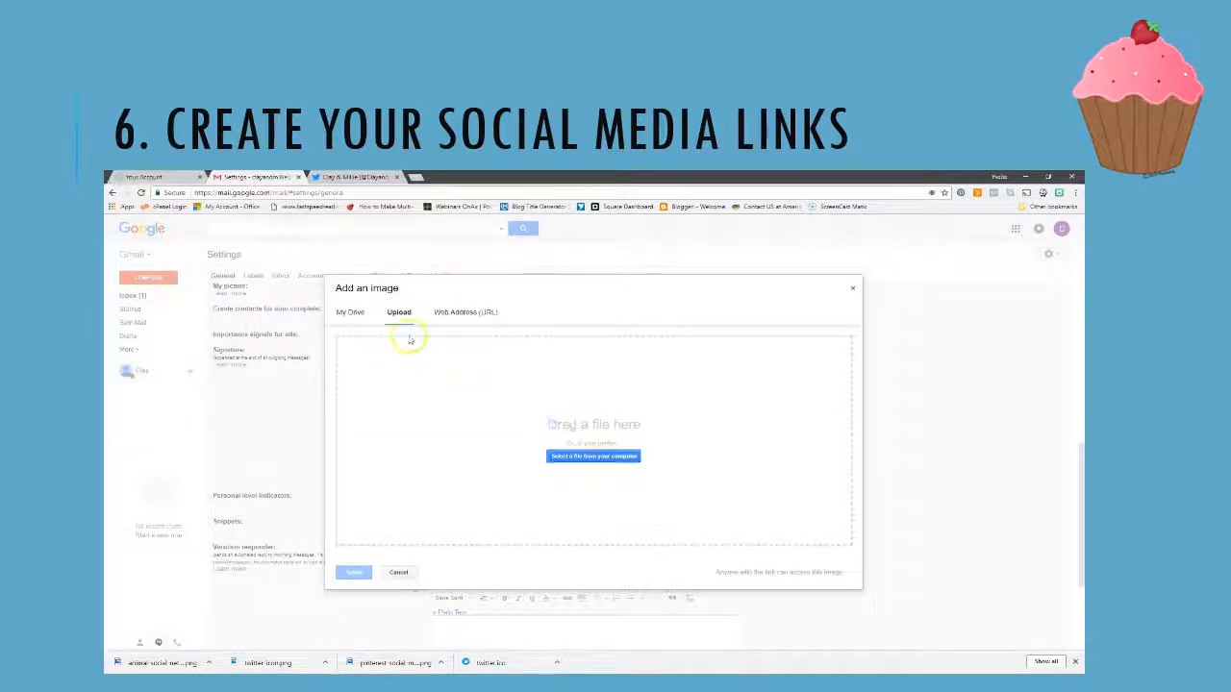
pyautogui.click(352, 313)
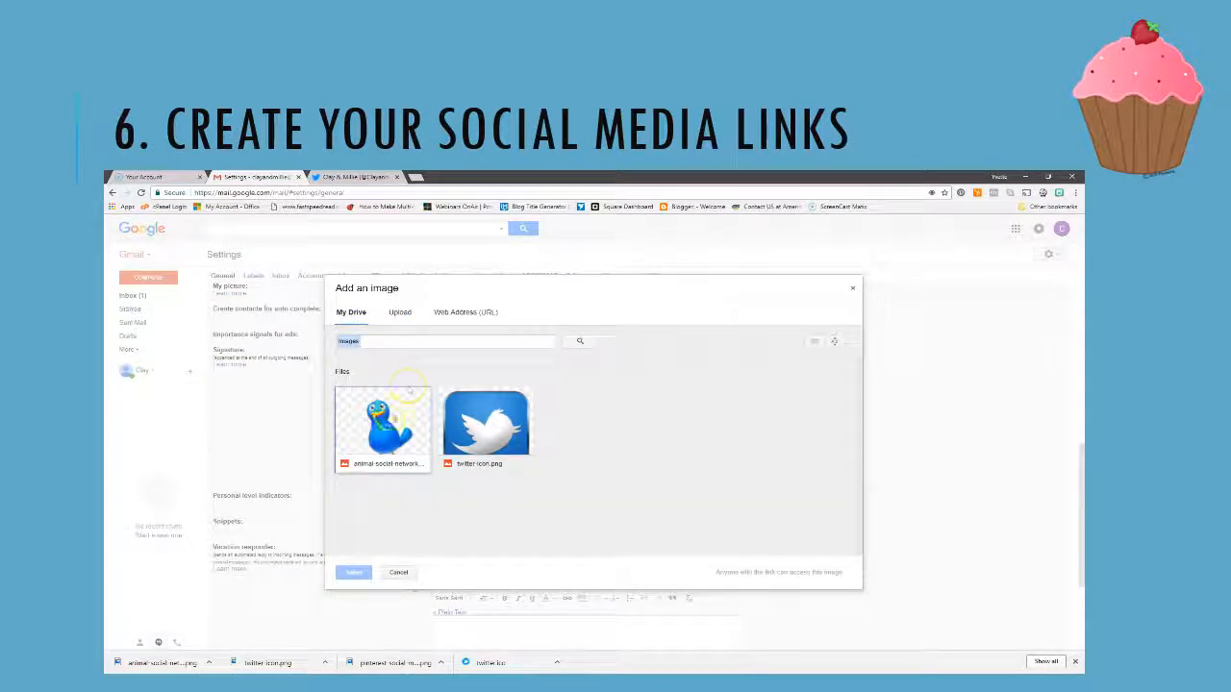
pyautogui.click(384, 423)
pyautogui.click(357, 572)
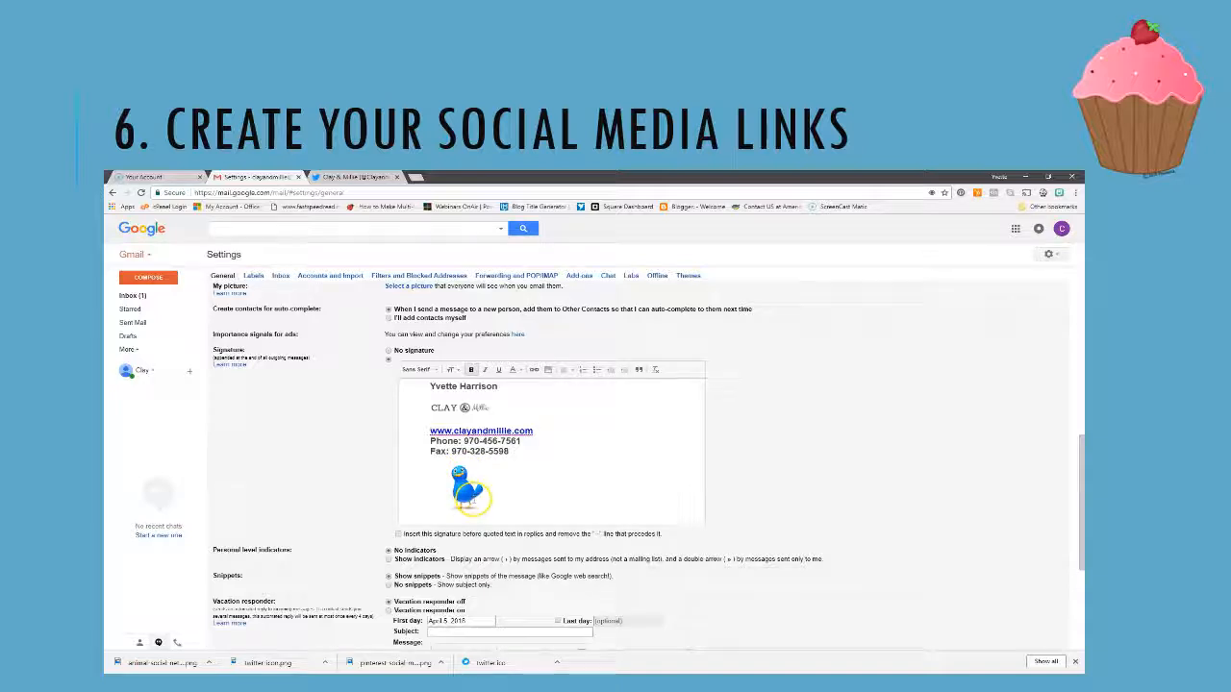
# Resize the bird image to Small and remove the spaces before it so it sits at the line's left edge
pyautogui.click(467, 489)
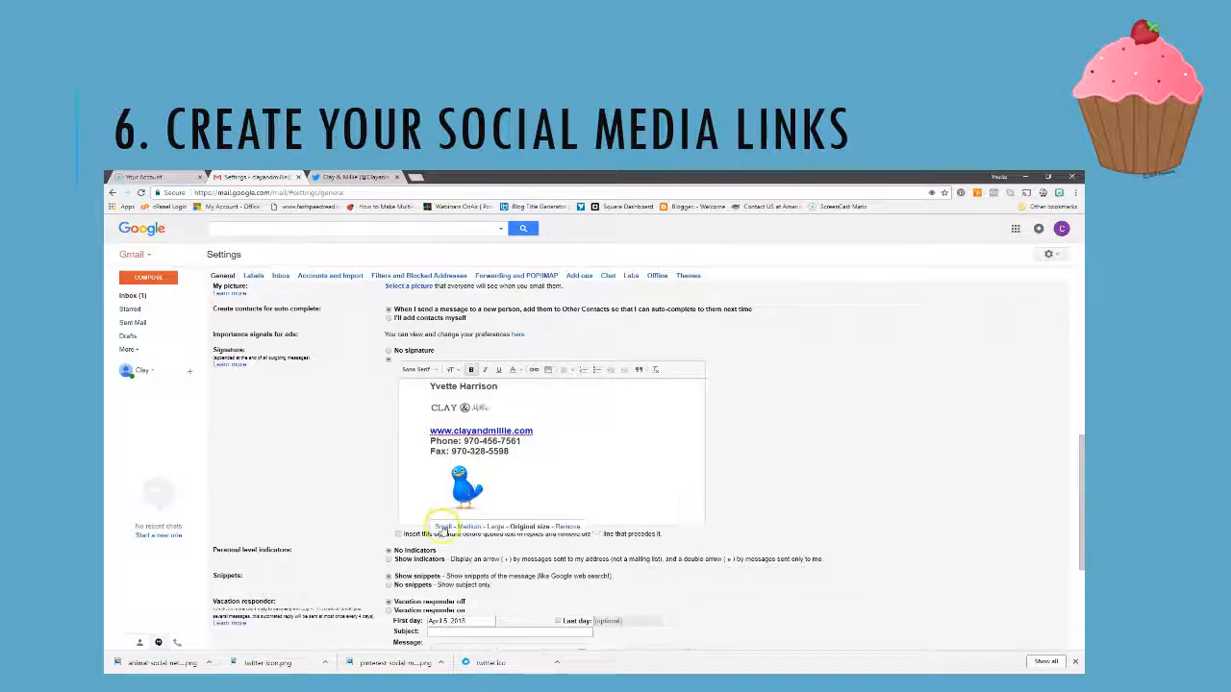
pyautogui.click(442, 526)
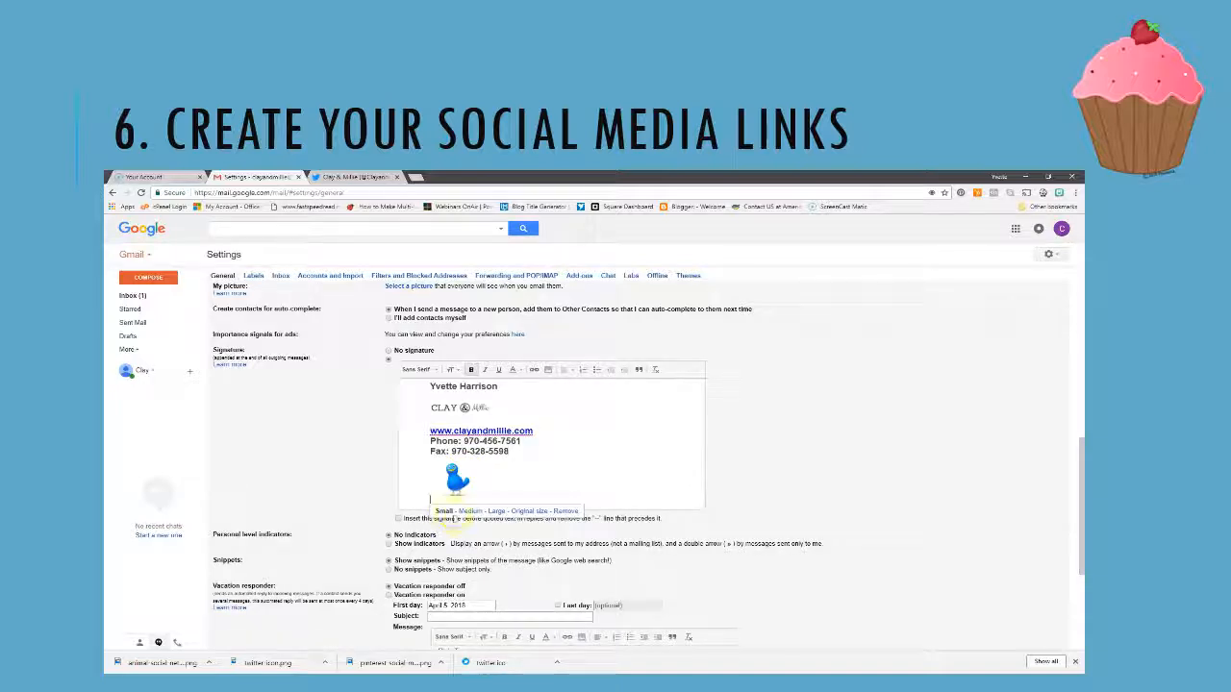
pyautogui.click(441, 488)
pyautogui.click(439, 487)
pyautogui.click(439, 488)
pyautogui.press('BackSpace')
pyautogui.press('BackSpace')
pyautogui.press('BackSpace')
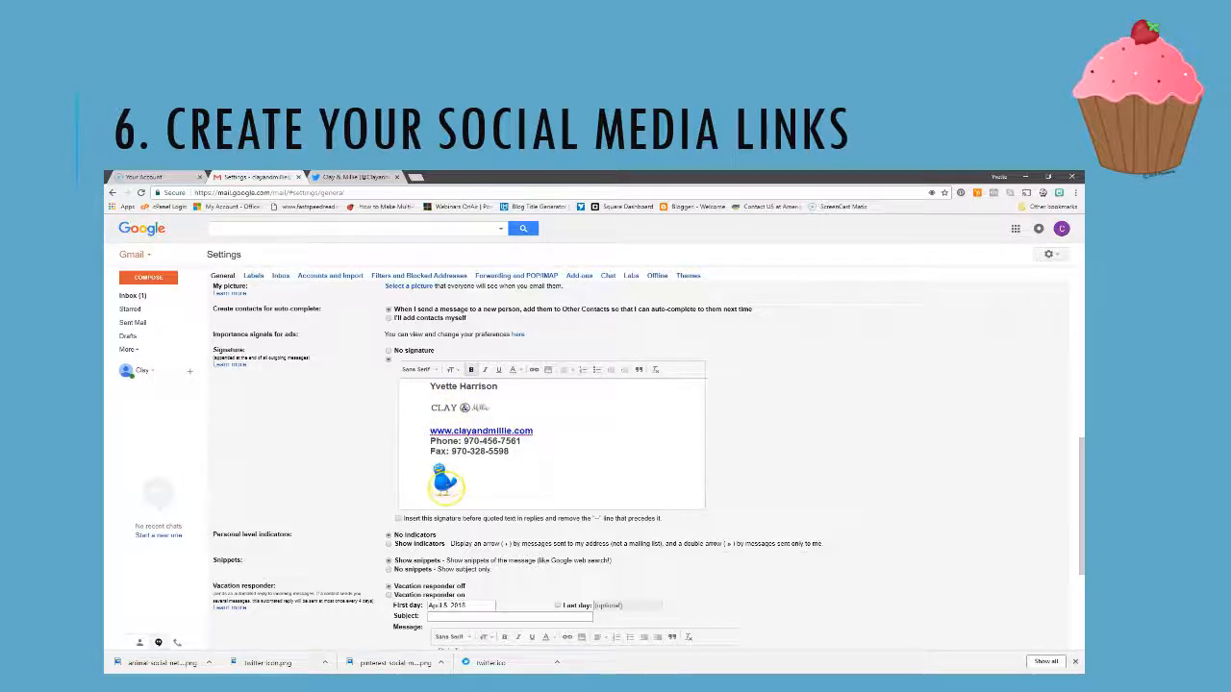
# Select the bird image and bring up the Edit Link settings for it
pyautogui.moveTo(456, 483); pyautogui.dragTo(450, 488)
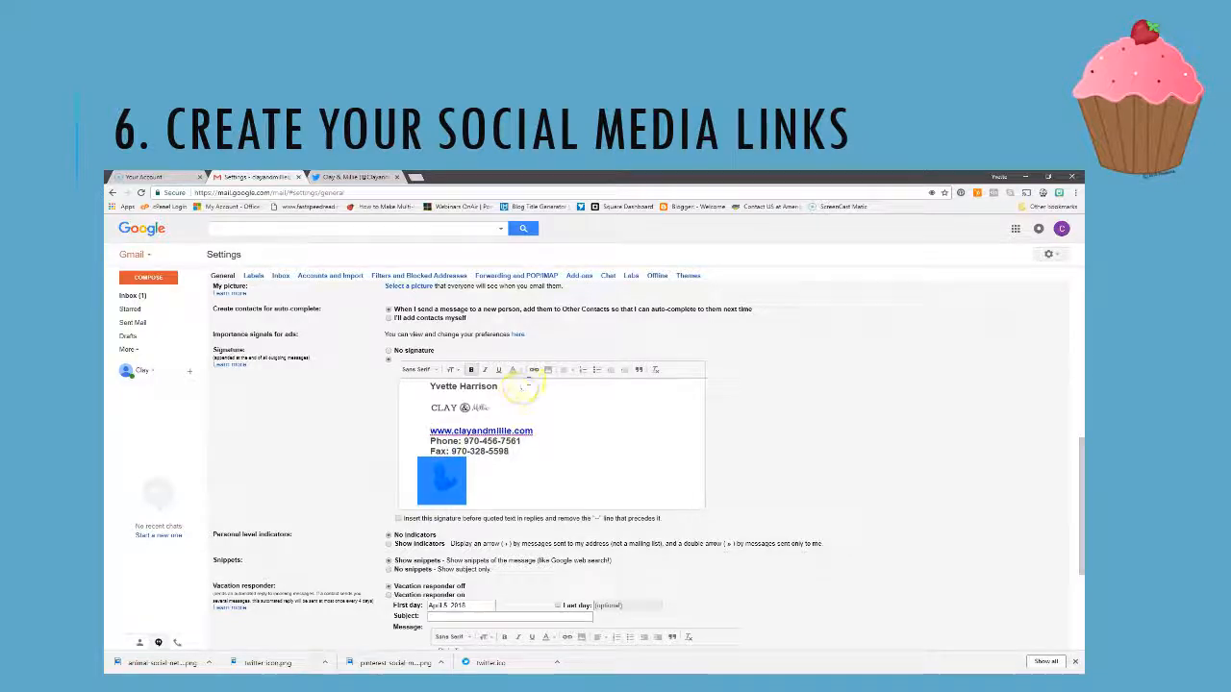
pyautogui.click(534, 372)
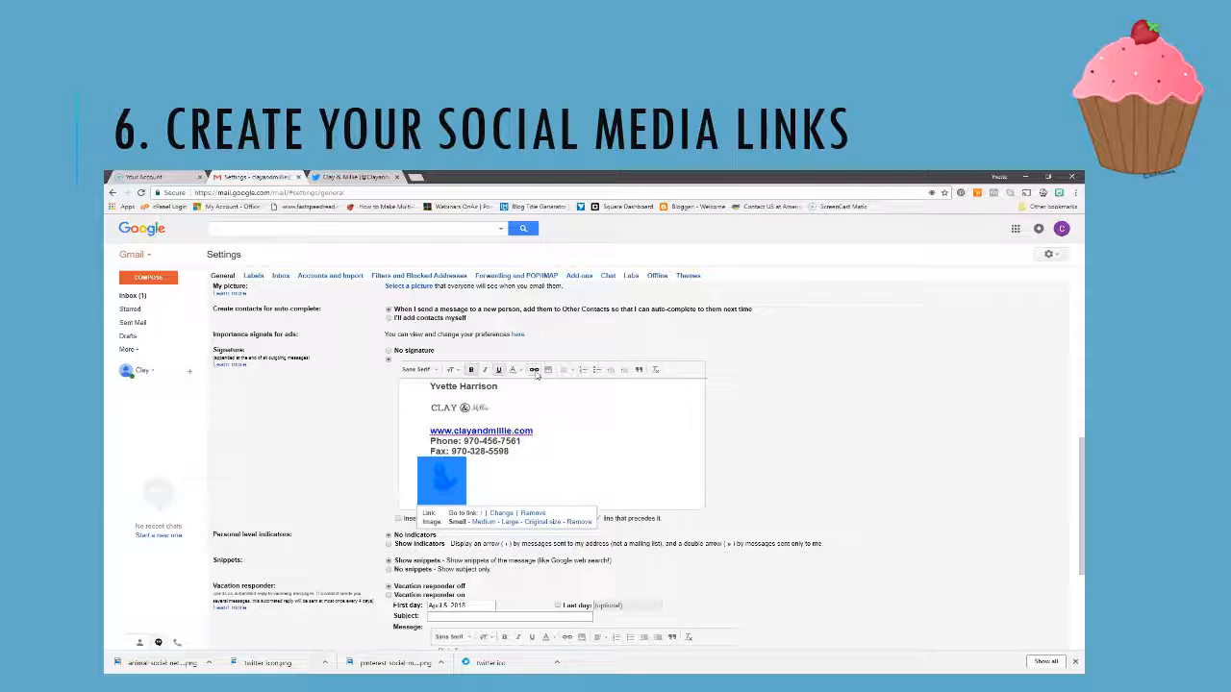
pyautogui.click(504, 515)
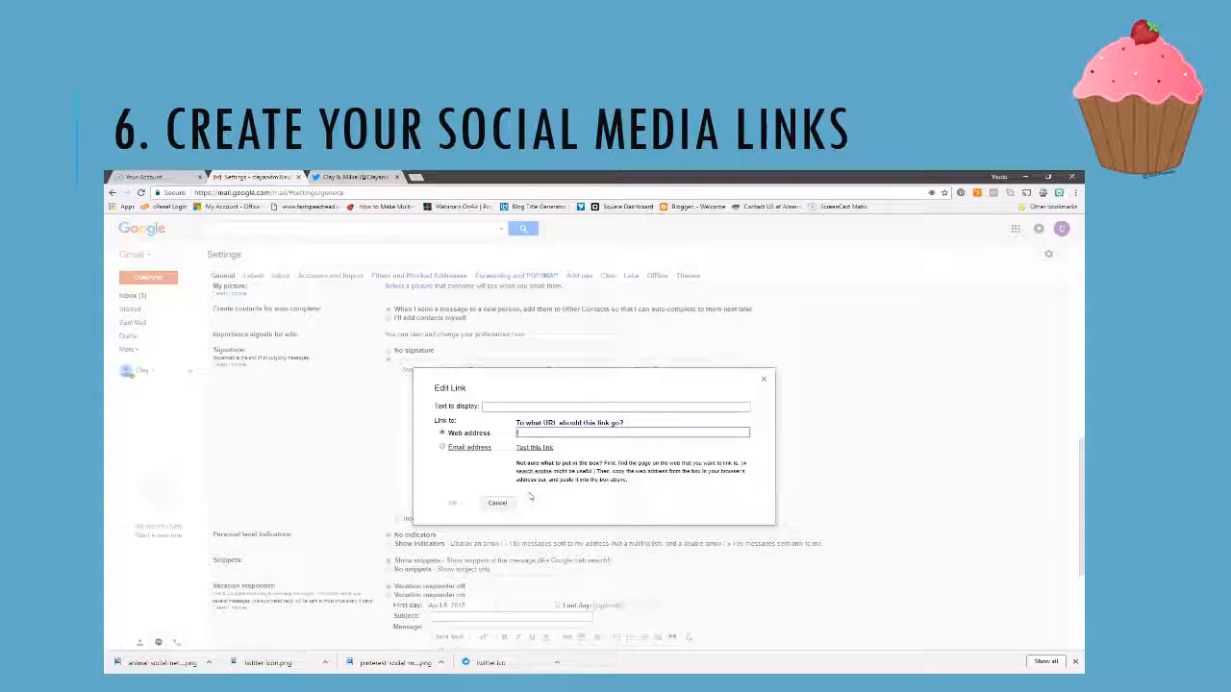
pyautogui.write('www.twitter.com/c')
pyautogui.write('layandmillie')
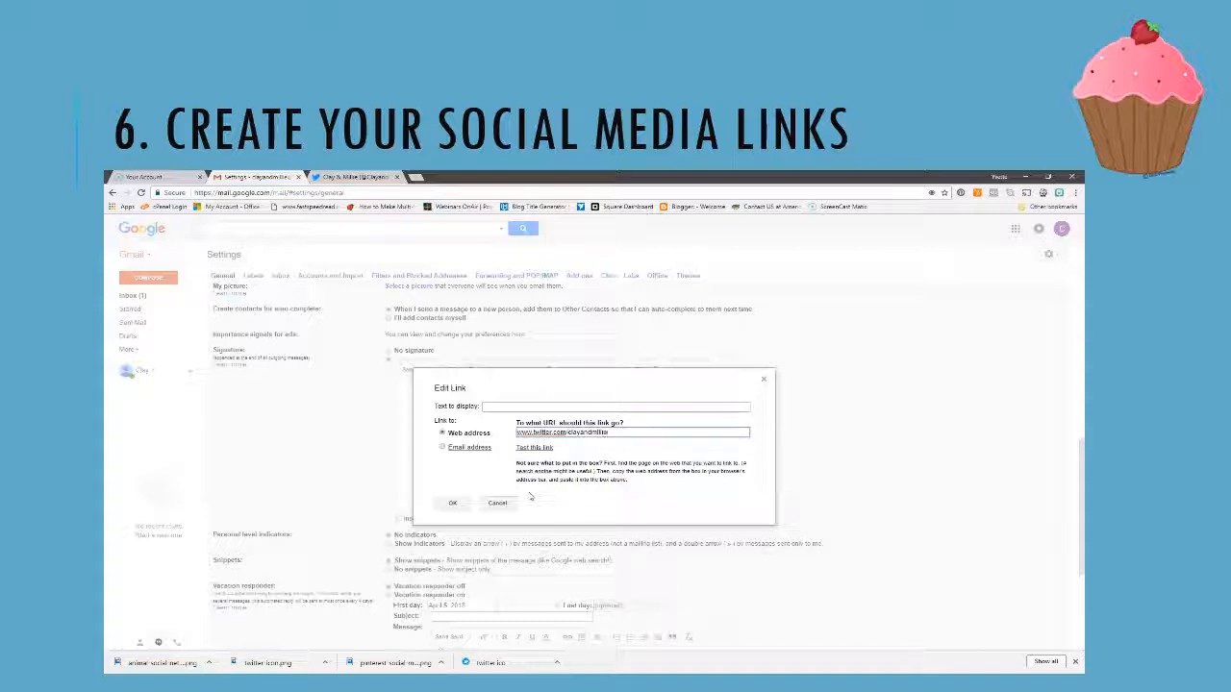
pyautogui.click(536, 449)
pyautogui.click(544, 450)
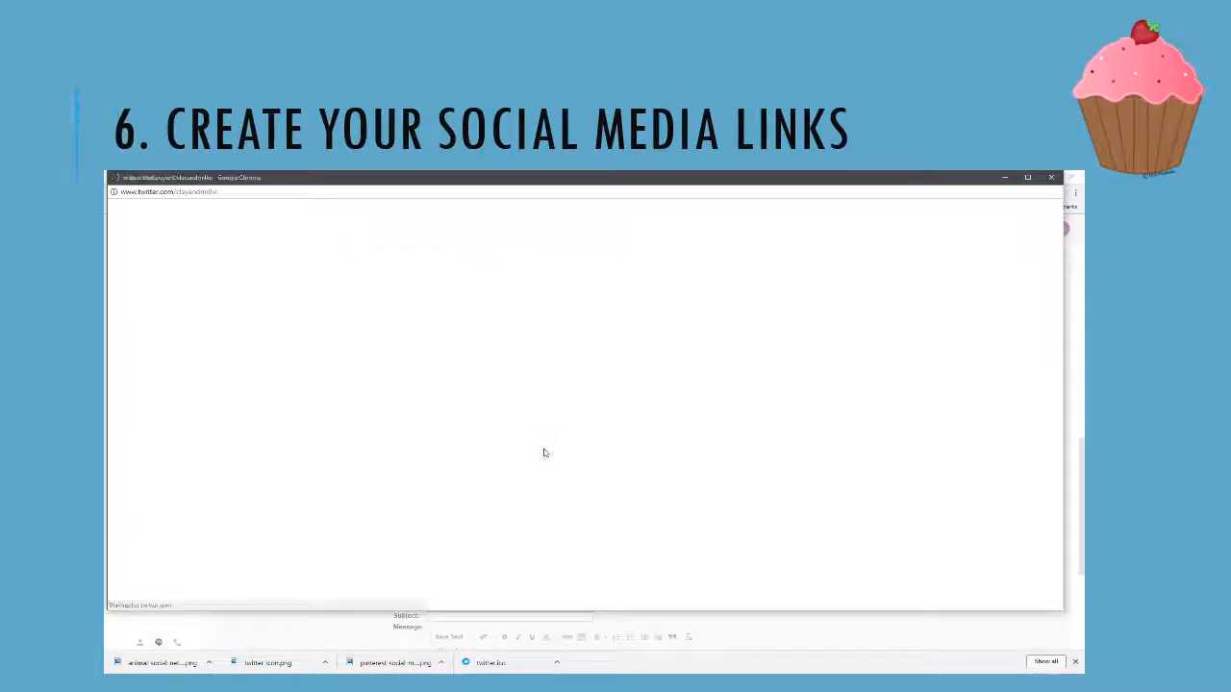
pyautogui.click(647, 407)
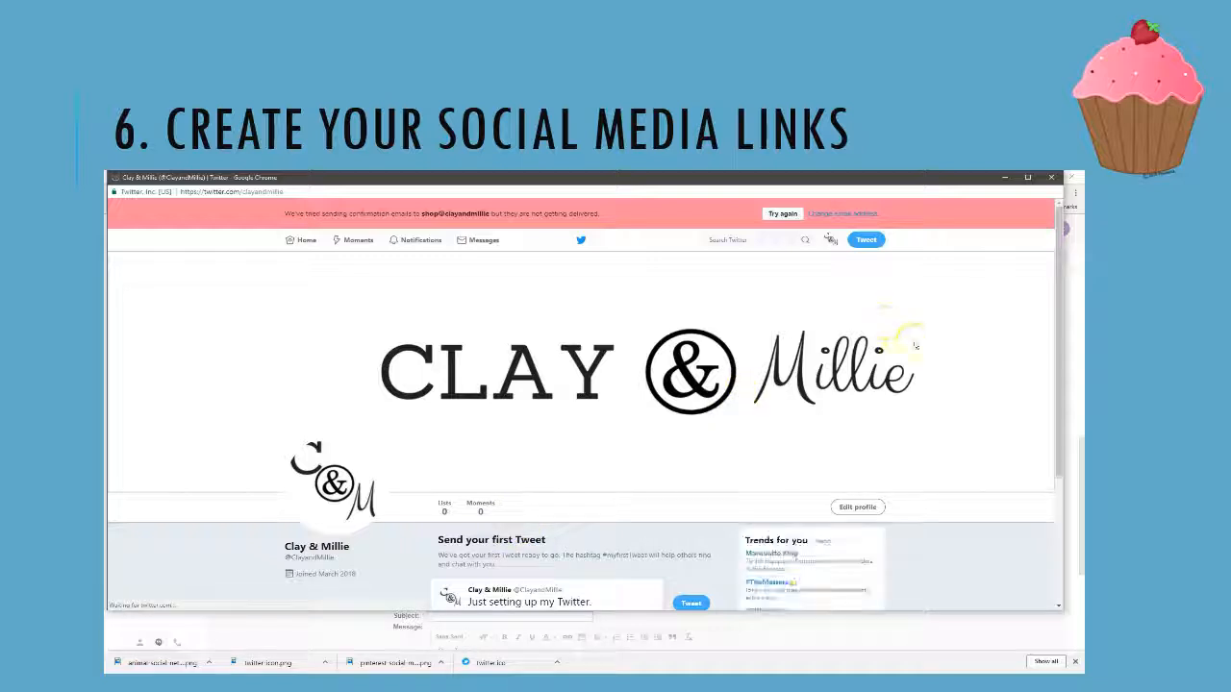
pyautogui.click(1053, 179)
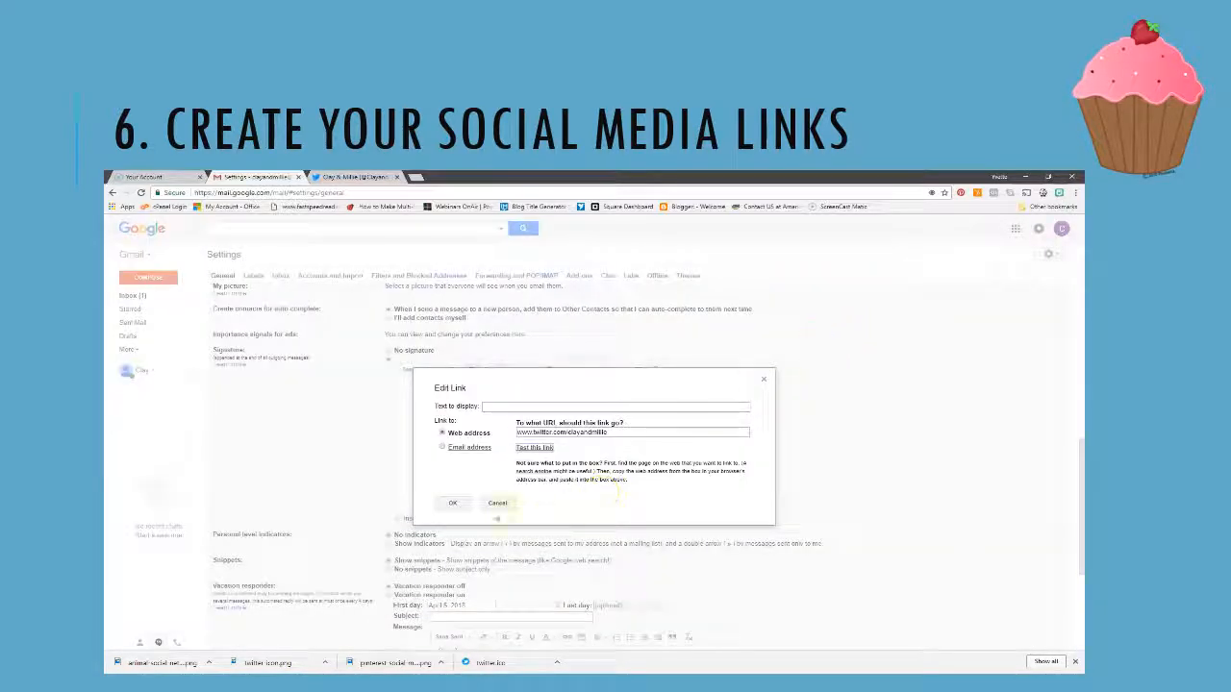
pyautogui.click(453, 505)
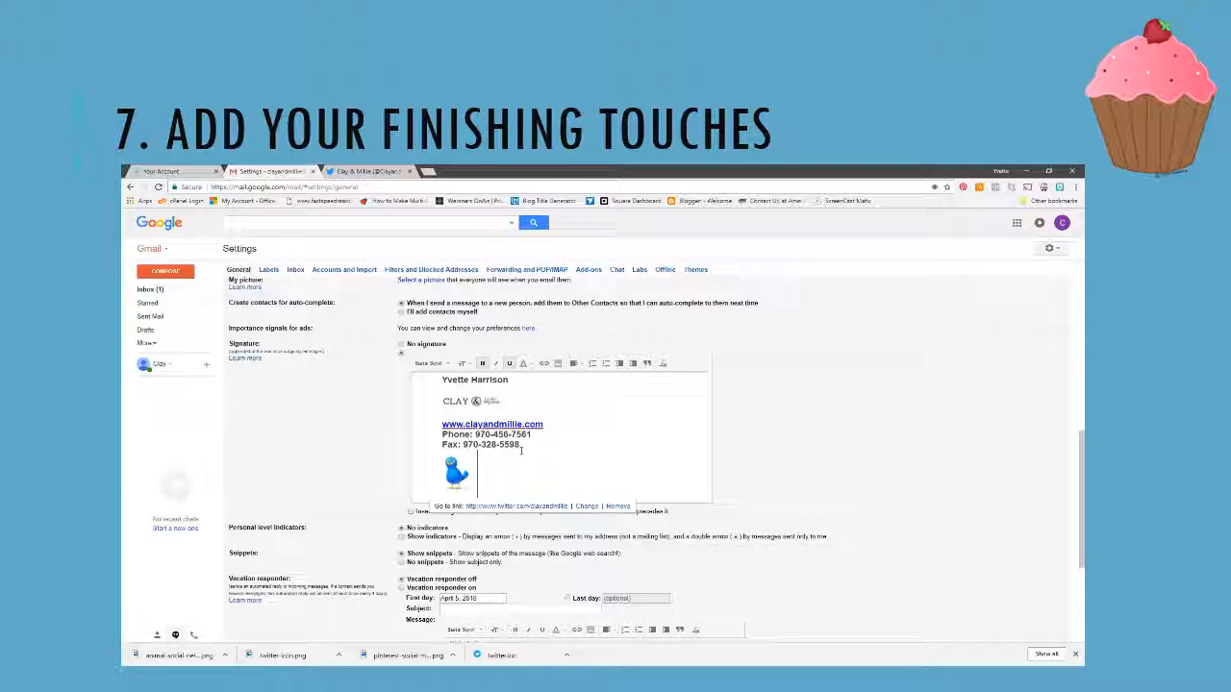
# Tick 'Insert this signature before quoted text in replies' and save the signature settings
pyautogui.click(368, 481)
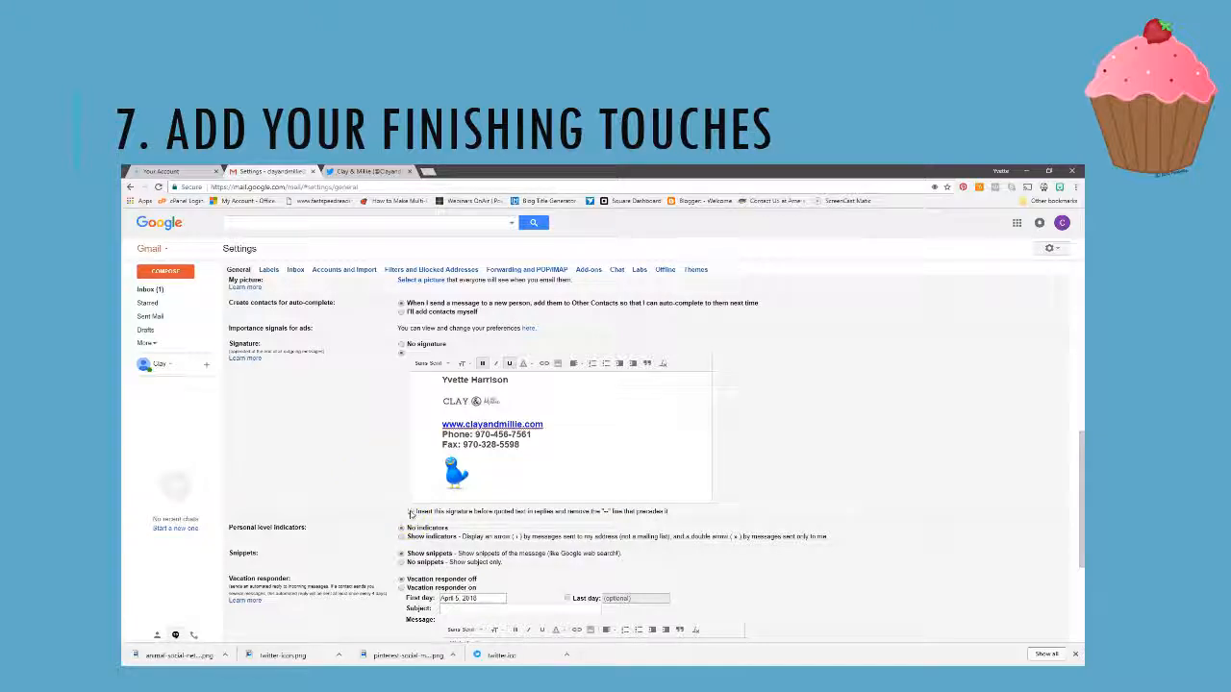
pyautogui.click(411, 512)
pyautogui.click(376, 473)
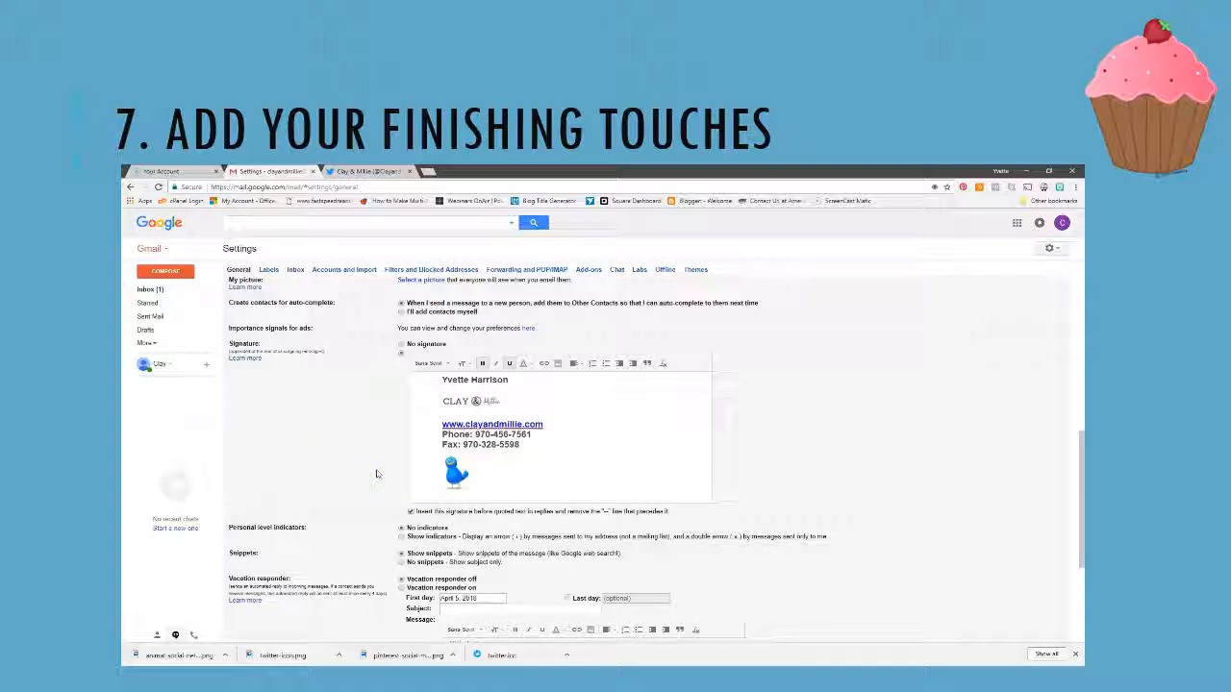
pyautogui.click(378, 471)
pyautogui.scroll(-1, 381, 462)
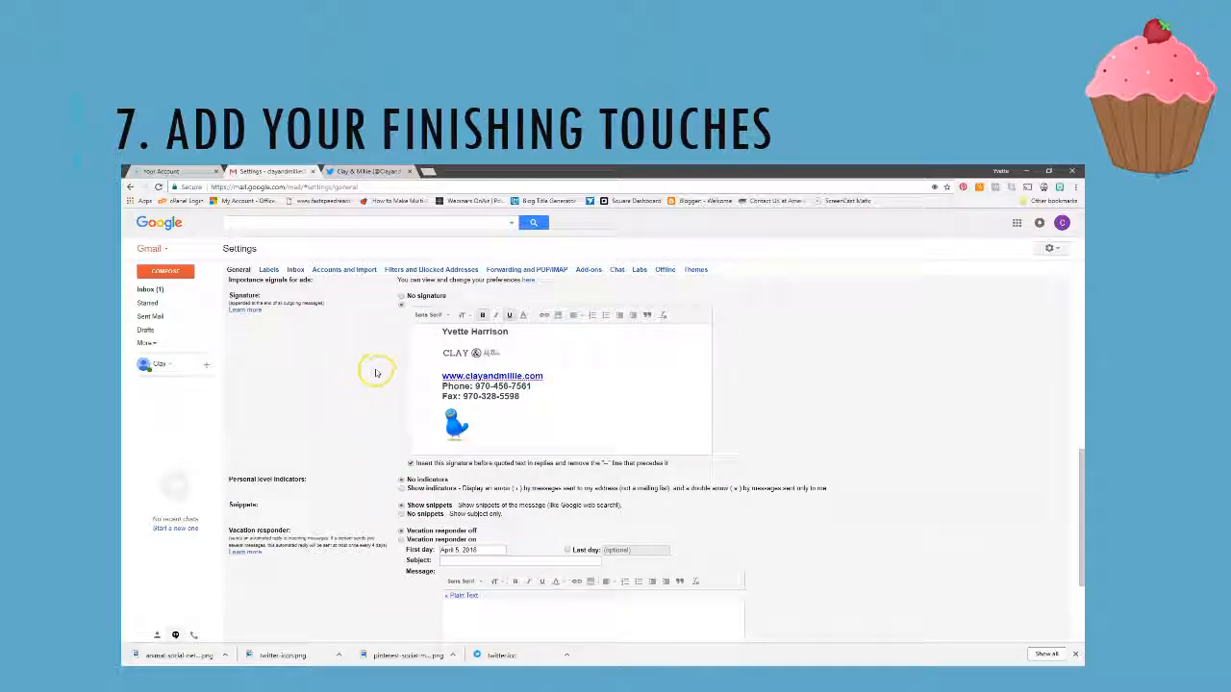
pyautogui.scroll(-3, 376, 372)
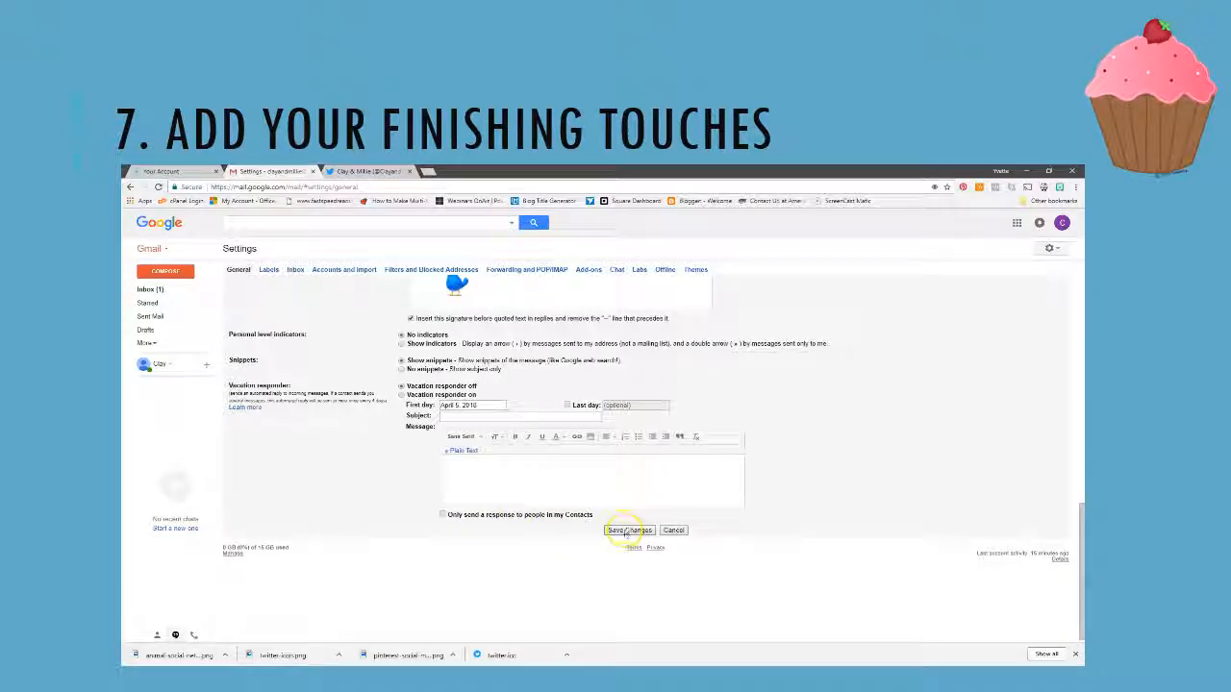
pyautogui.click(627, 531)
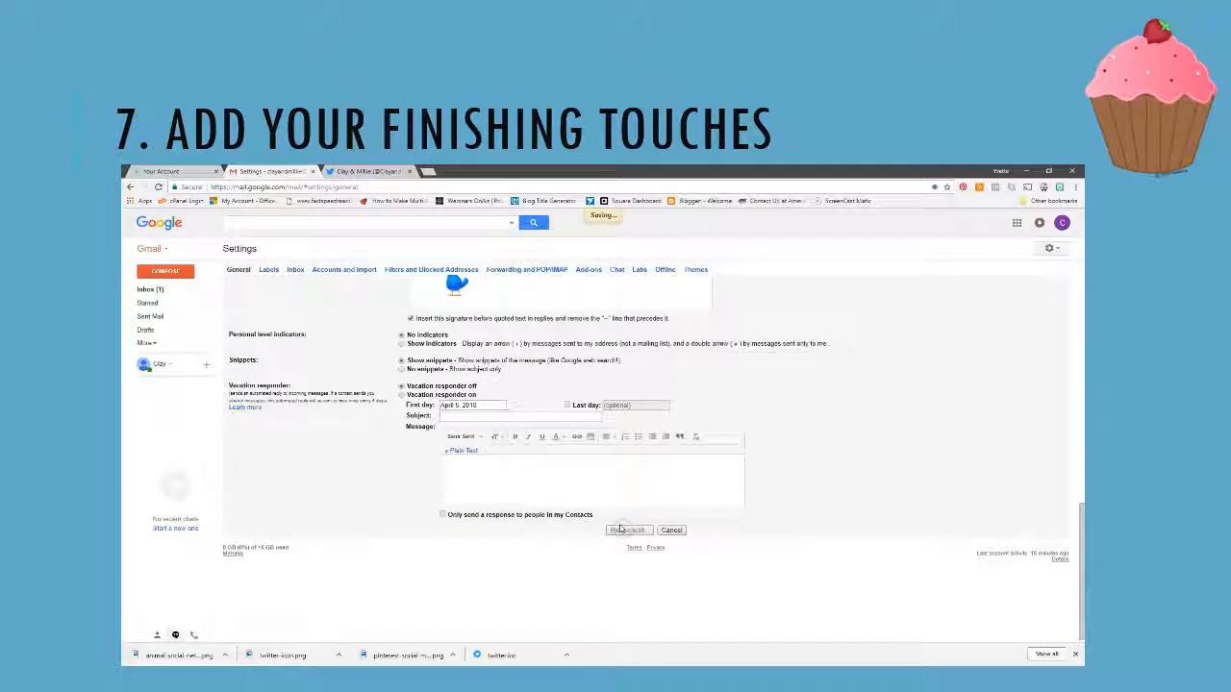